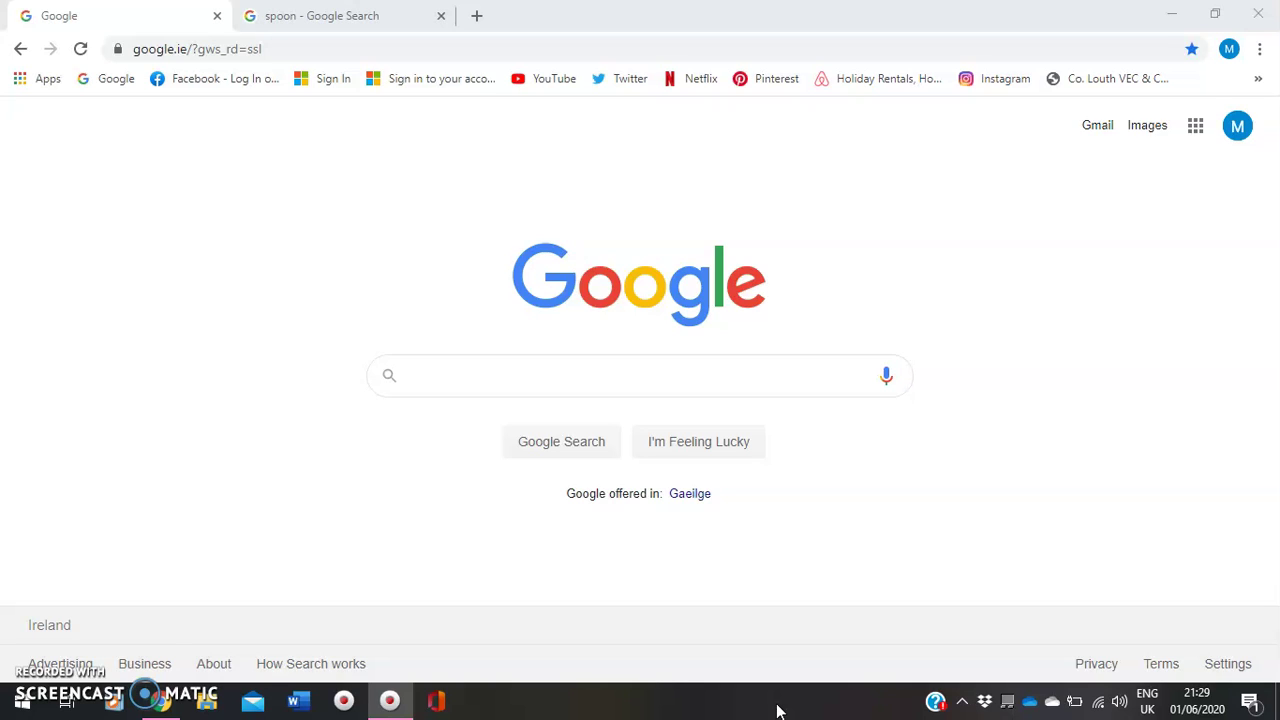
- Search Google for "kahoot"
click(617, 390)
text(k)
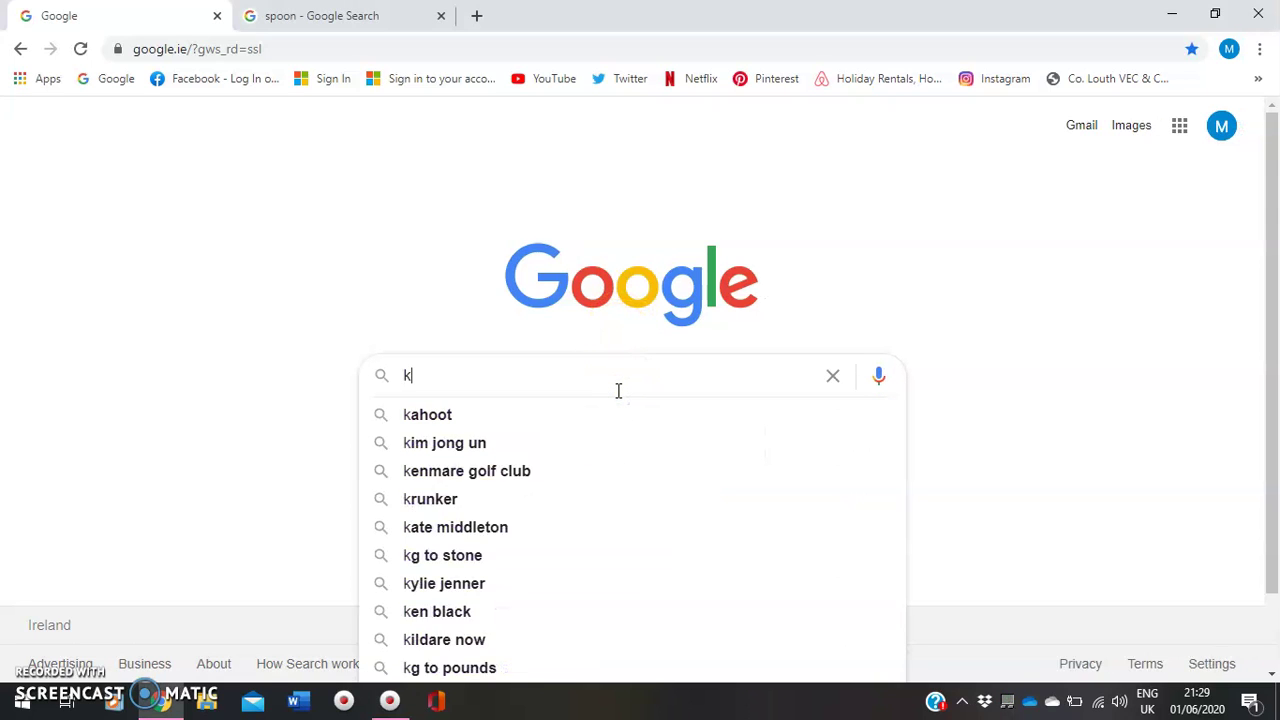
text(ahoot)
key(Return)
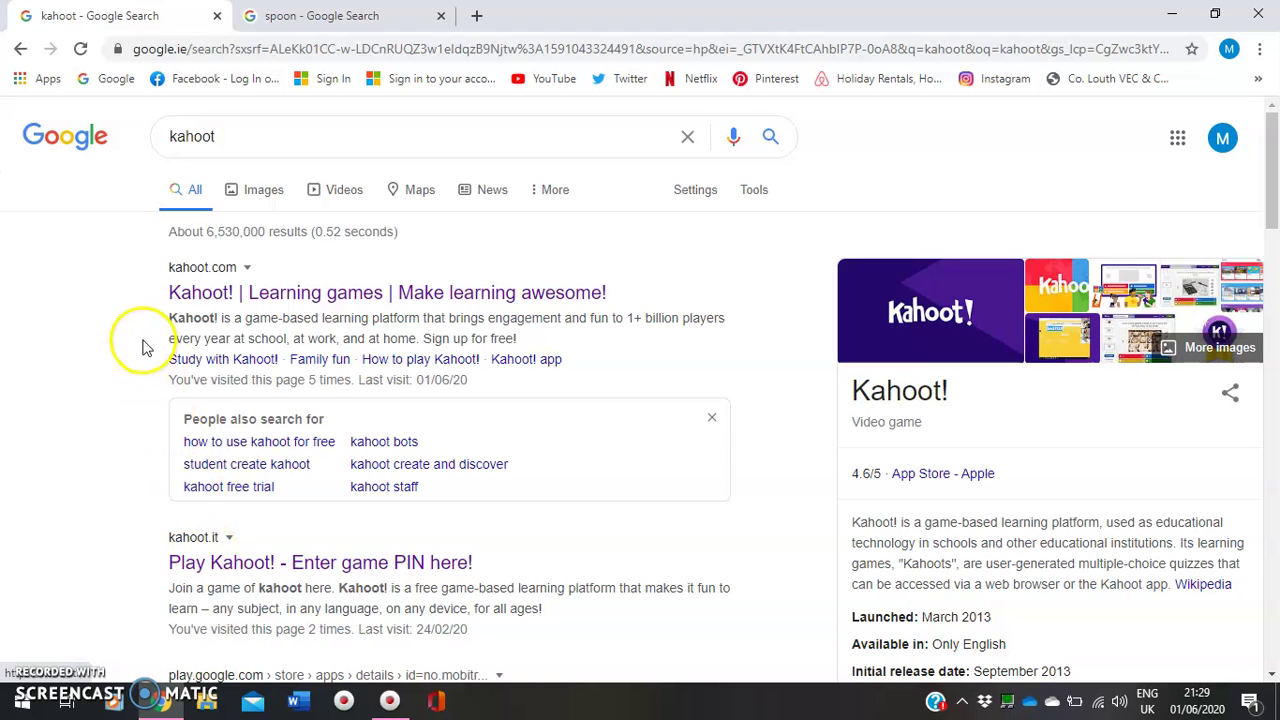
- Open the main Kahoot! learning games website from the search results and log in to the account
click(205, 293)
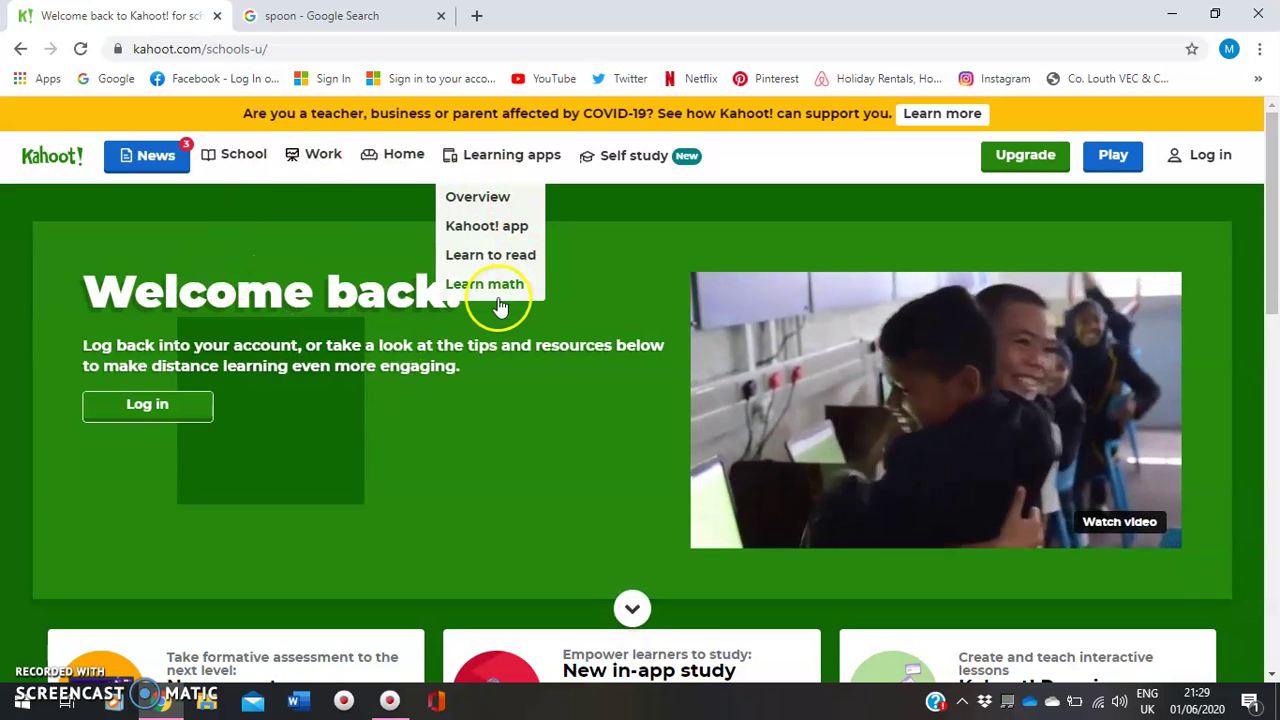
click(1228, 157)
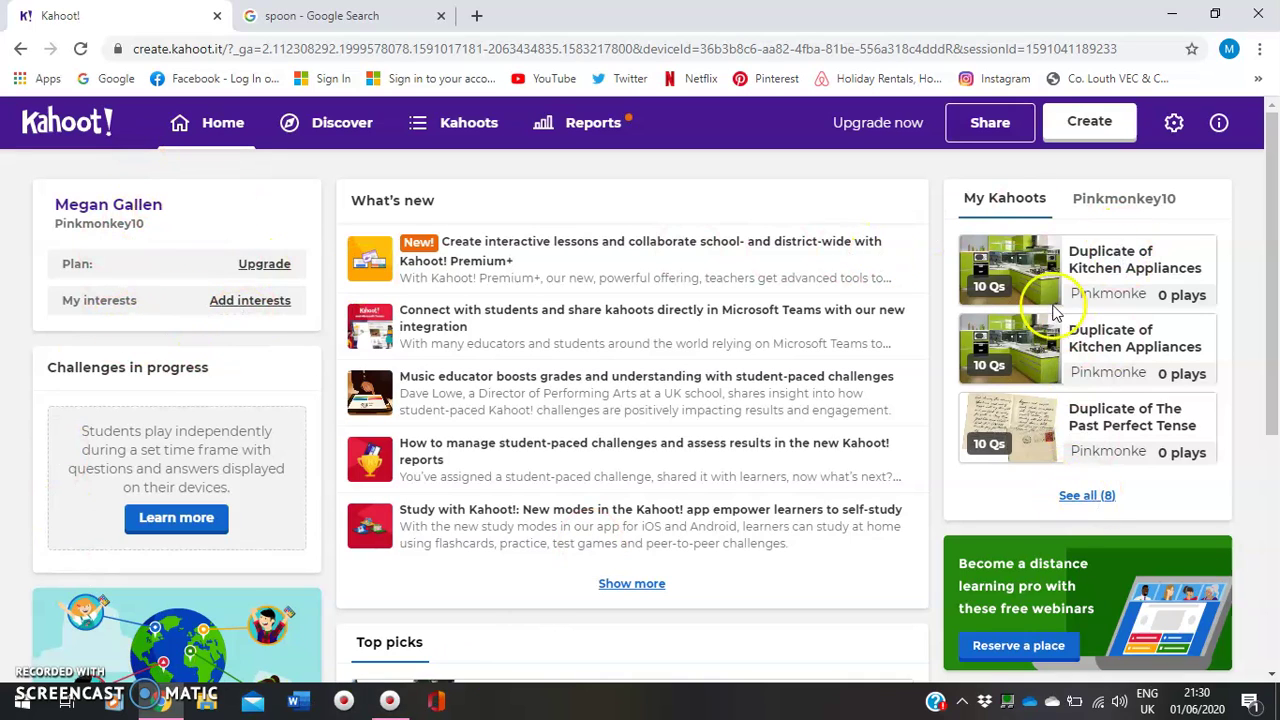
click(1097, 215)
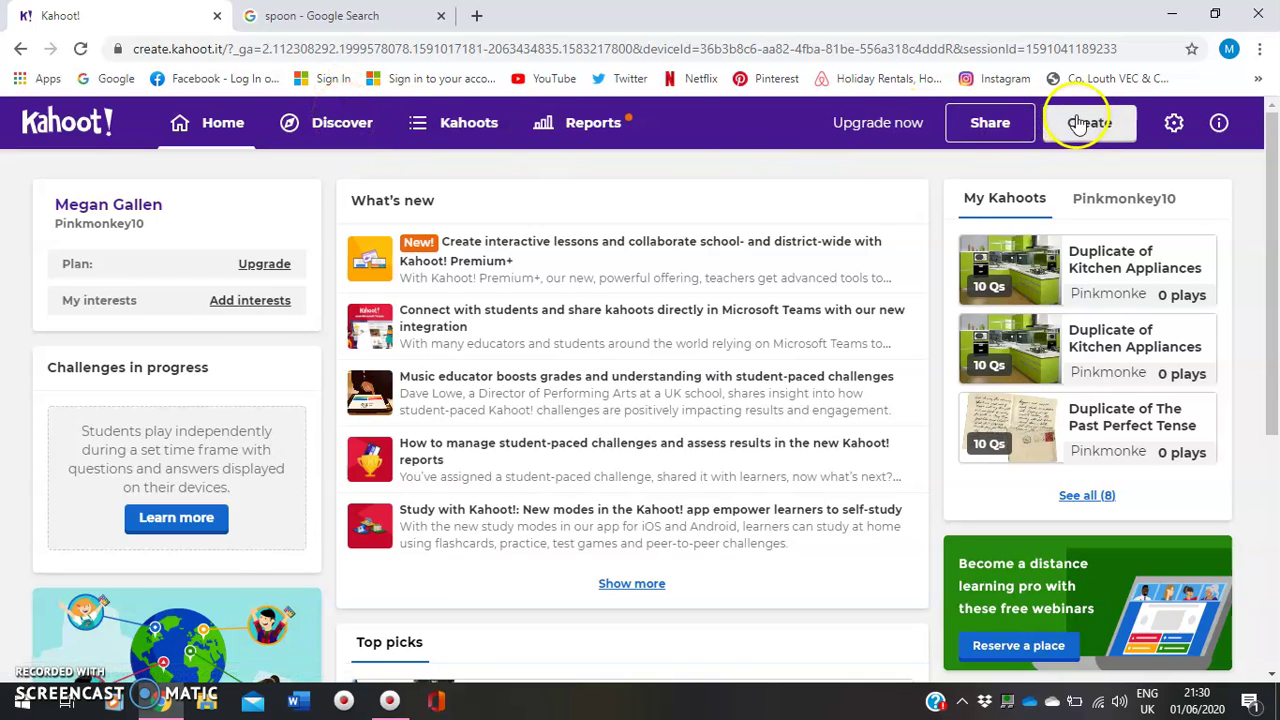
- Search the Discover library for "kitchen" and look through the listed kahoots
click(348, 126)
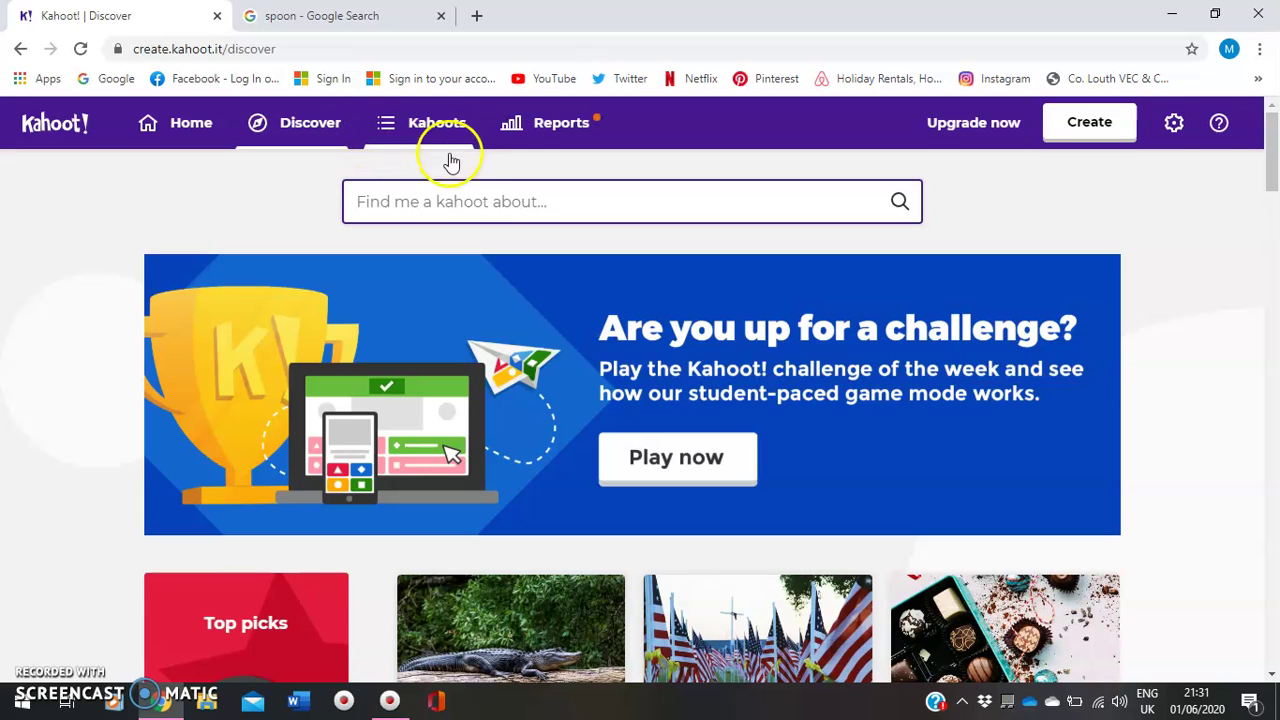
click(451, 199)
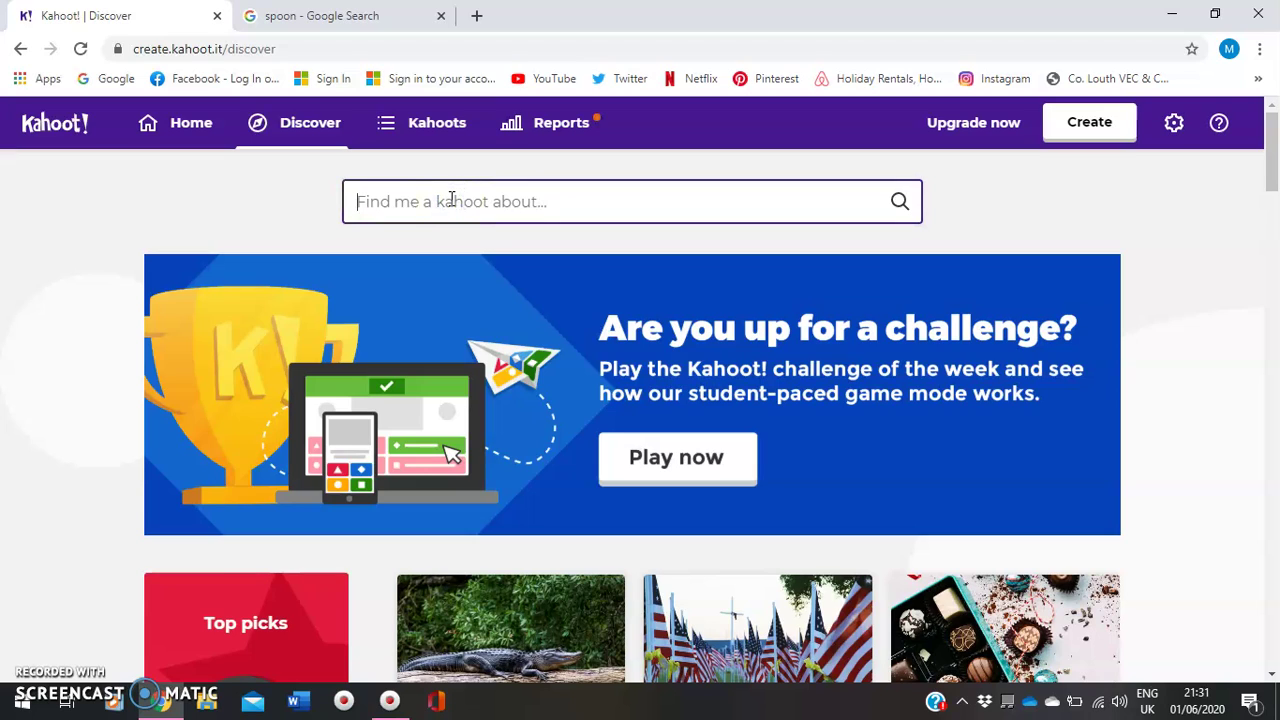
text(ki)
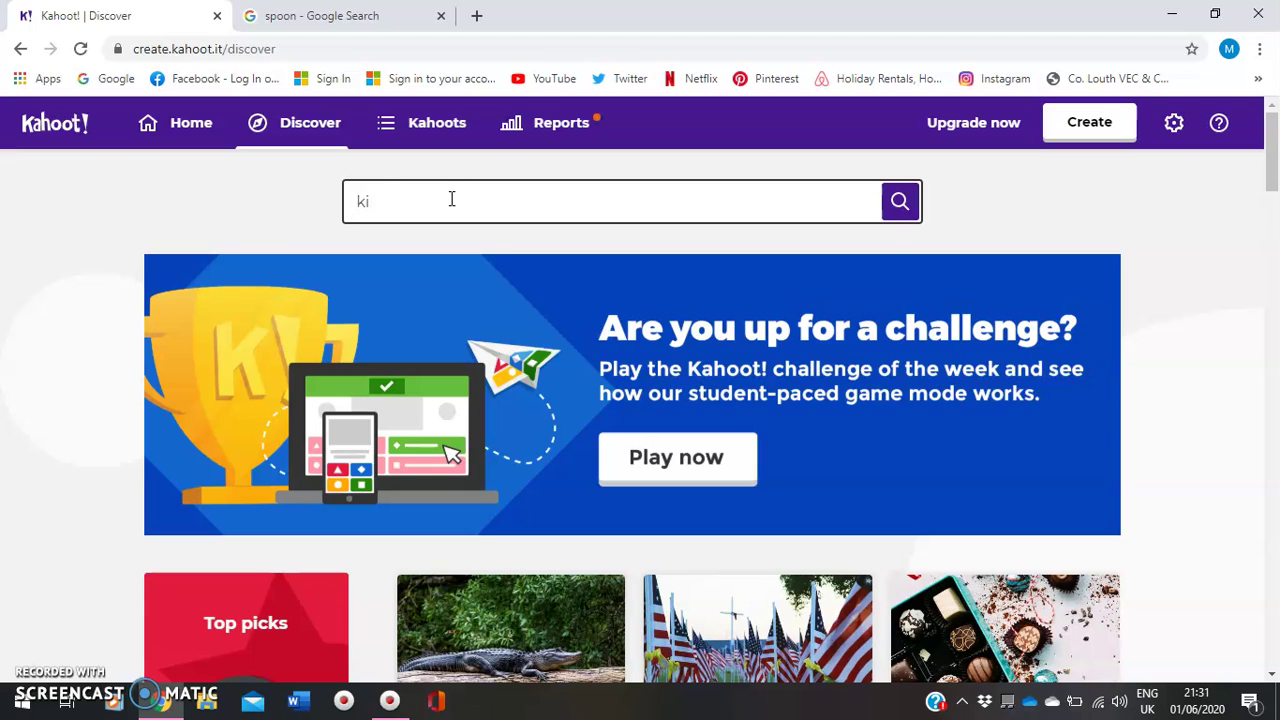
text(tchen)
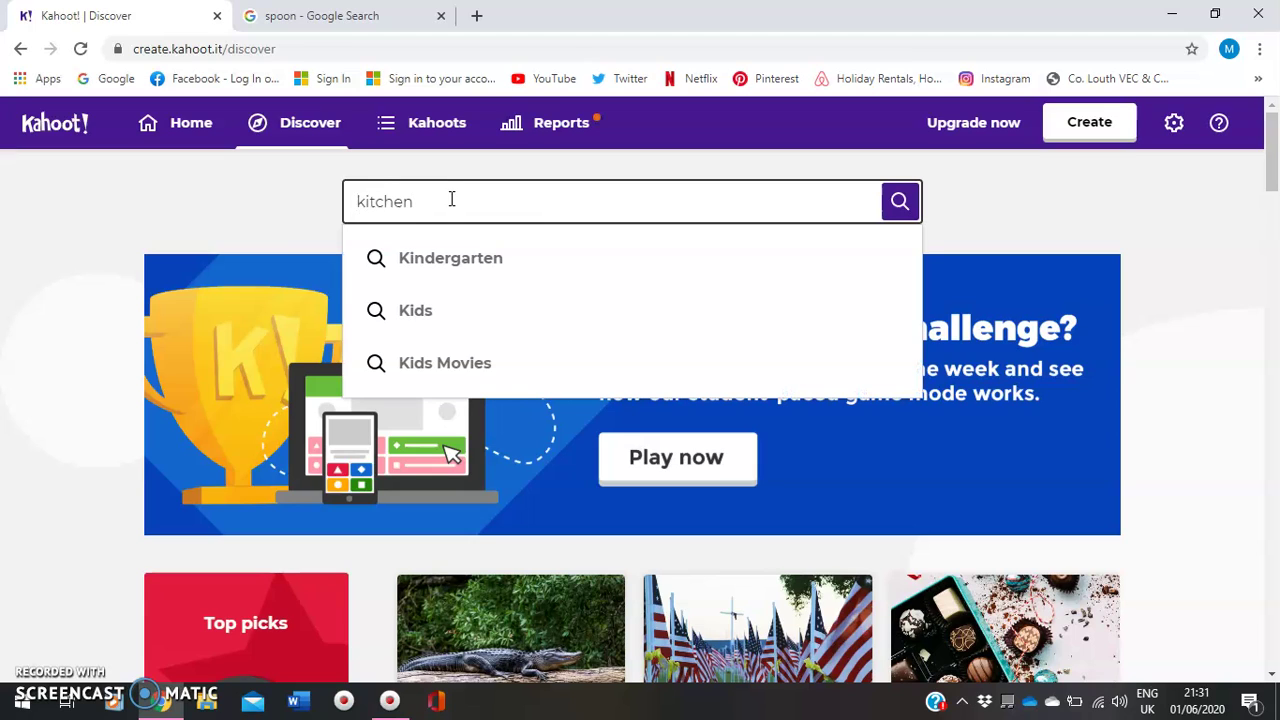
key(Return)
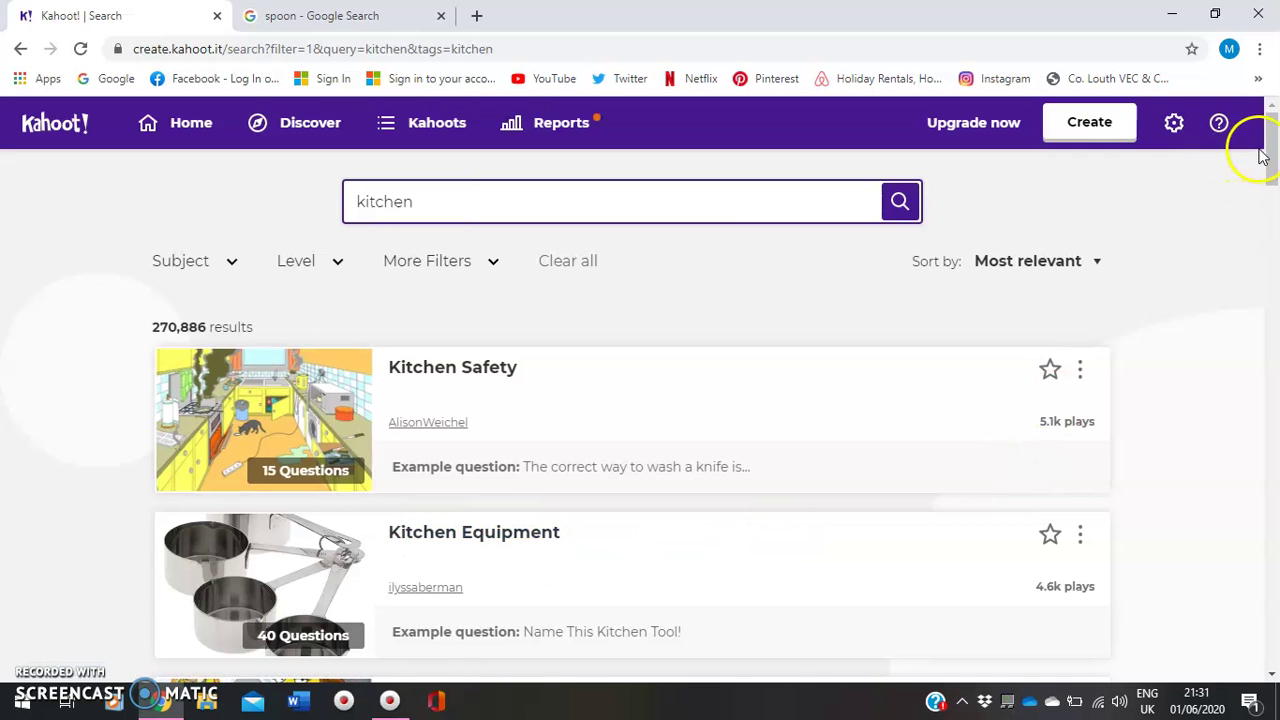
drag(1271, 158, 1269, 213)
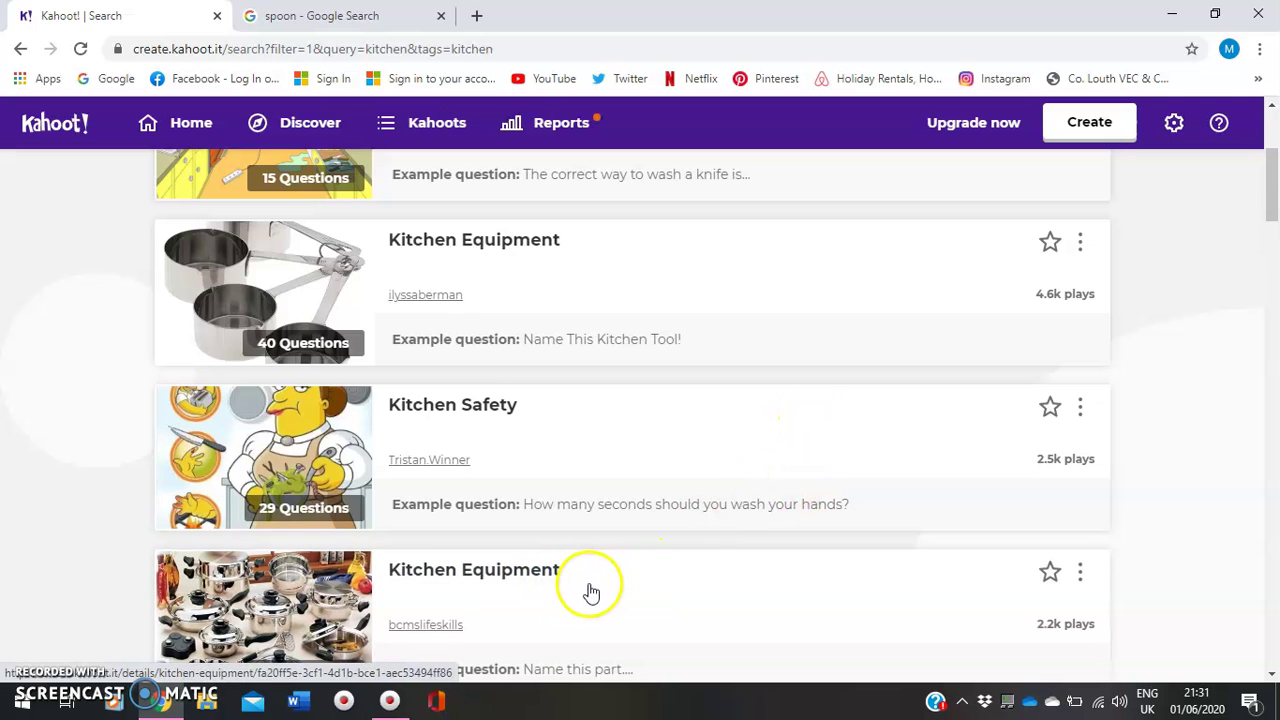
- Refine the kahoot search to "kitchen vocabulary"
drag(1275, 205, 1262, 160)
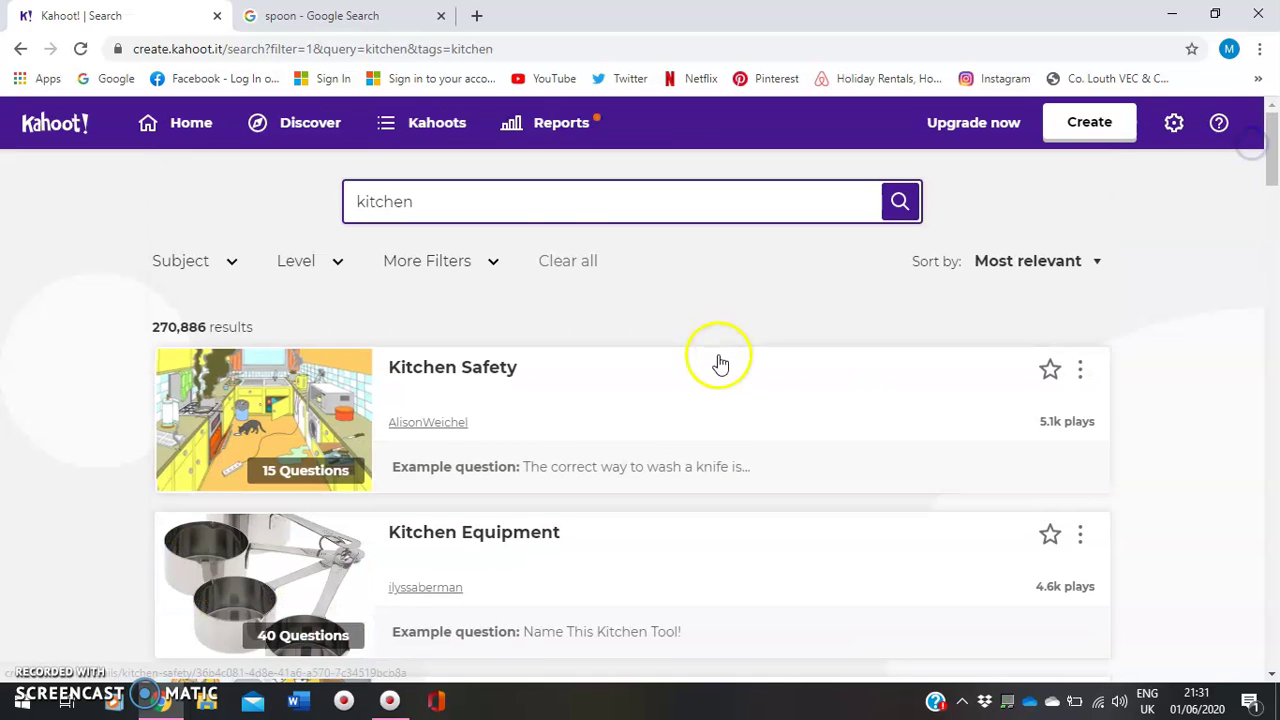
click(521, 201)
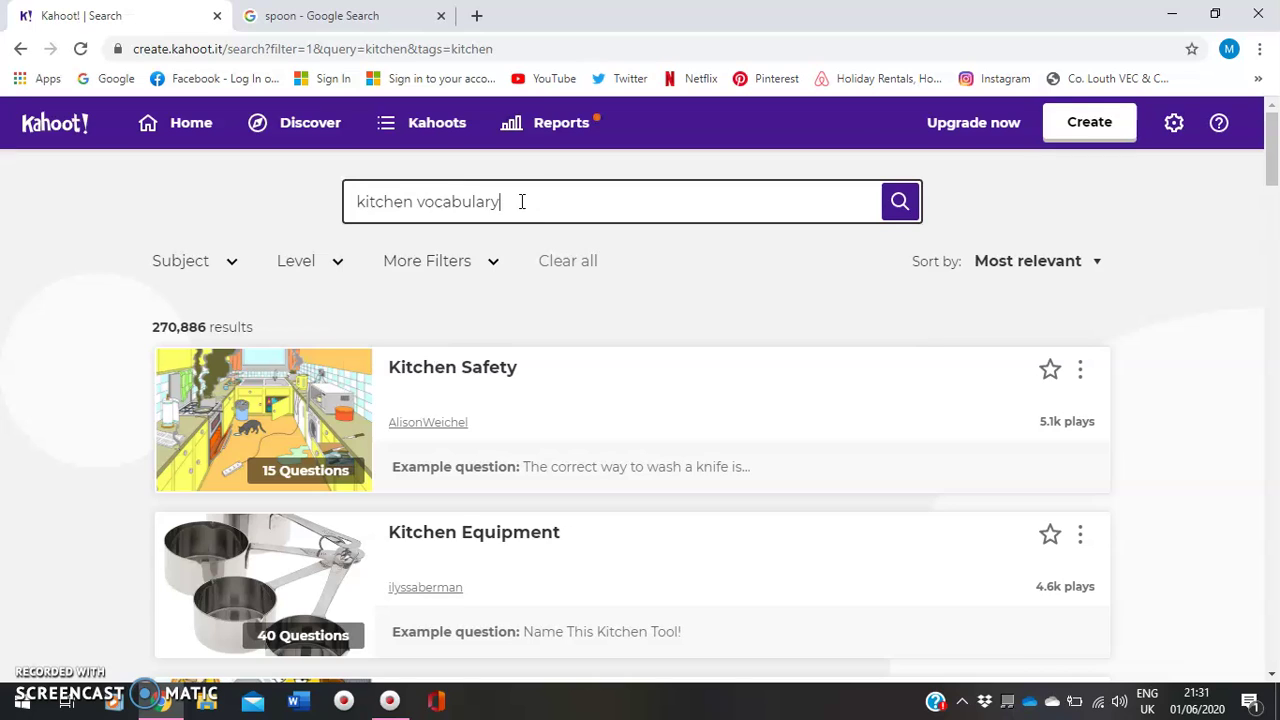
key(Return)
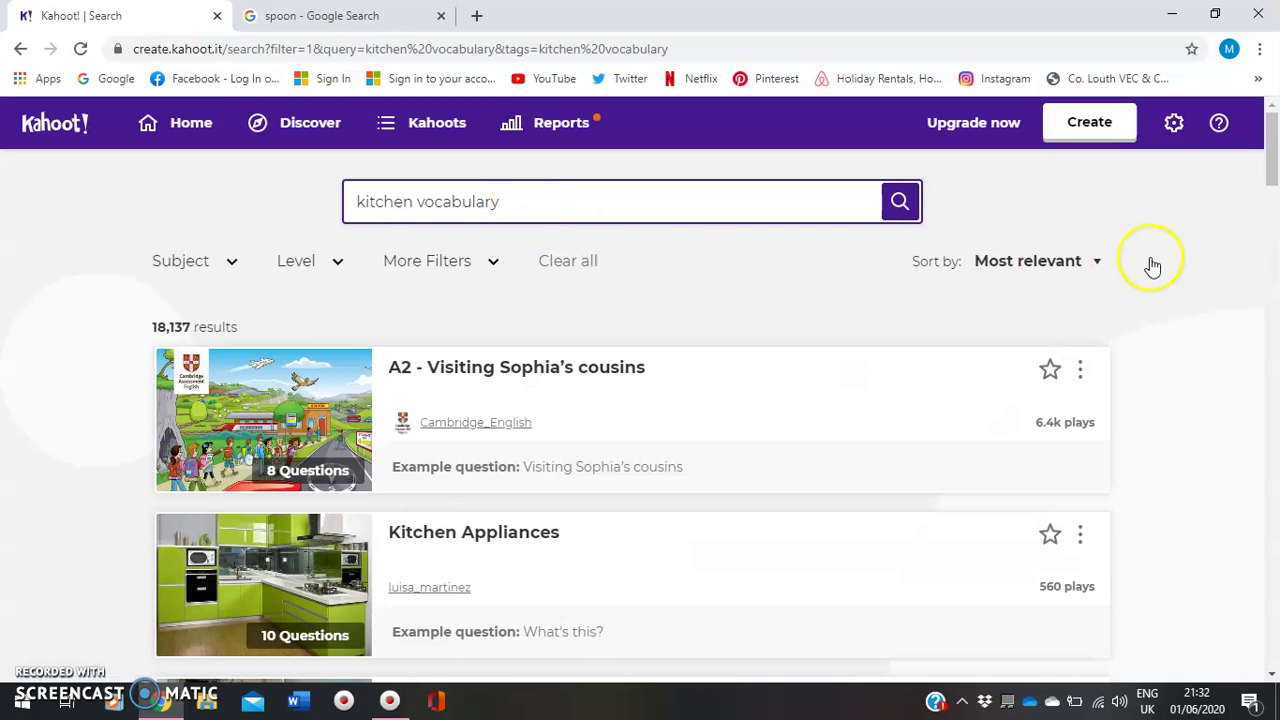
- Browse the kitchen vocabulary results and open the "Kitchen Furniture/Tools Vocabulary" kahoot
drag(1270, 177, 1273, 196)
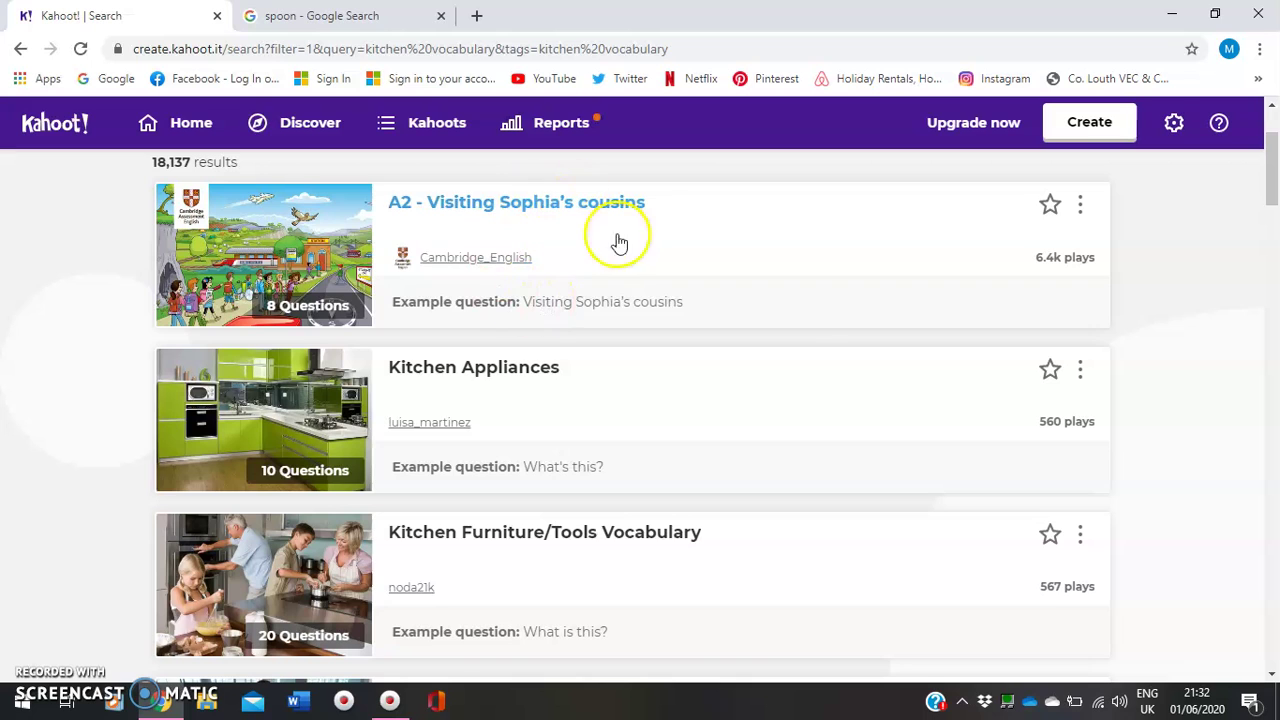
drag(1273, 198, 1262, 250)
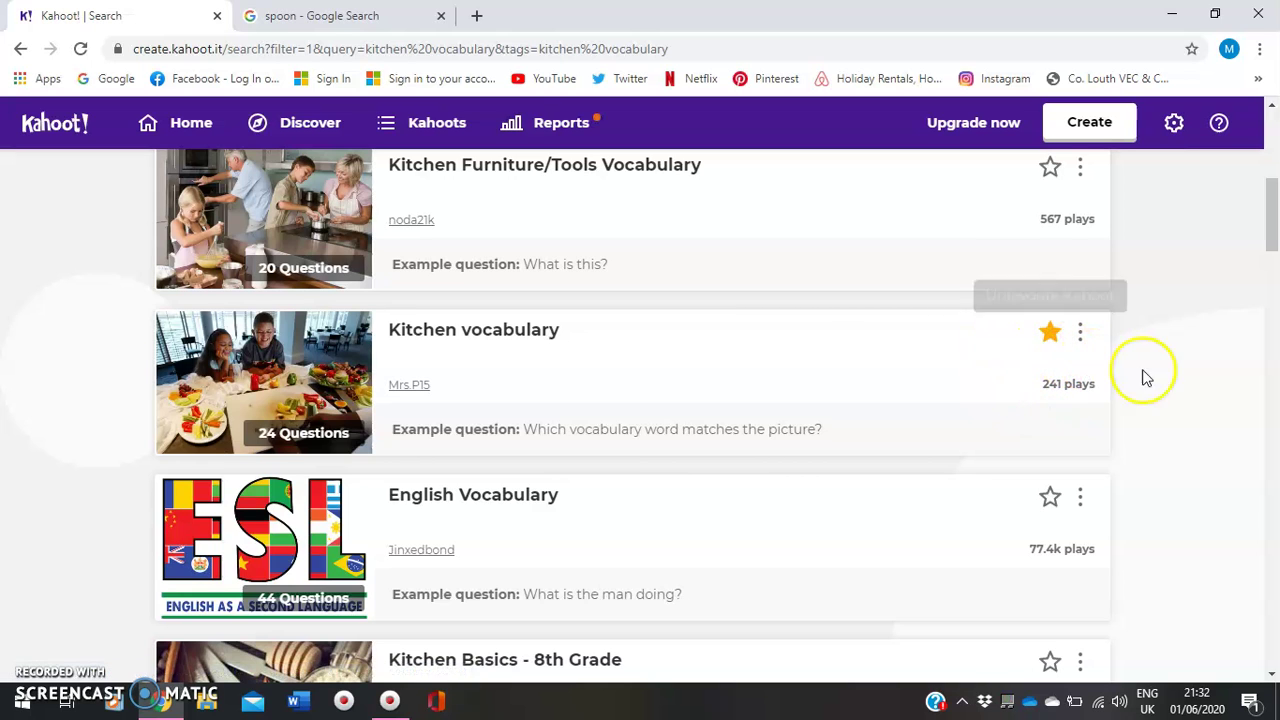
drag(1274, 241, 1274, 209)
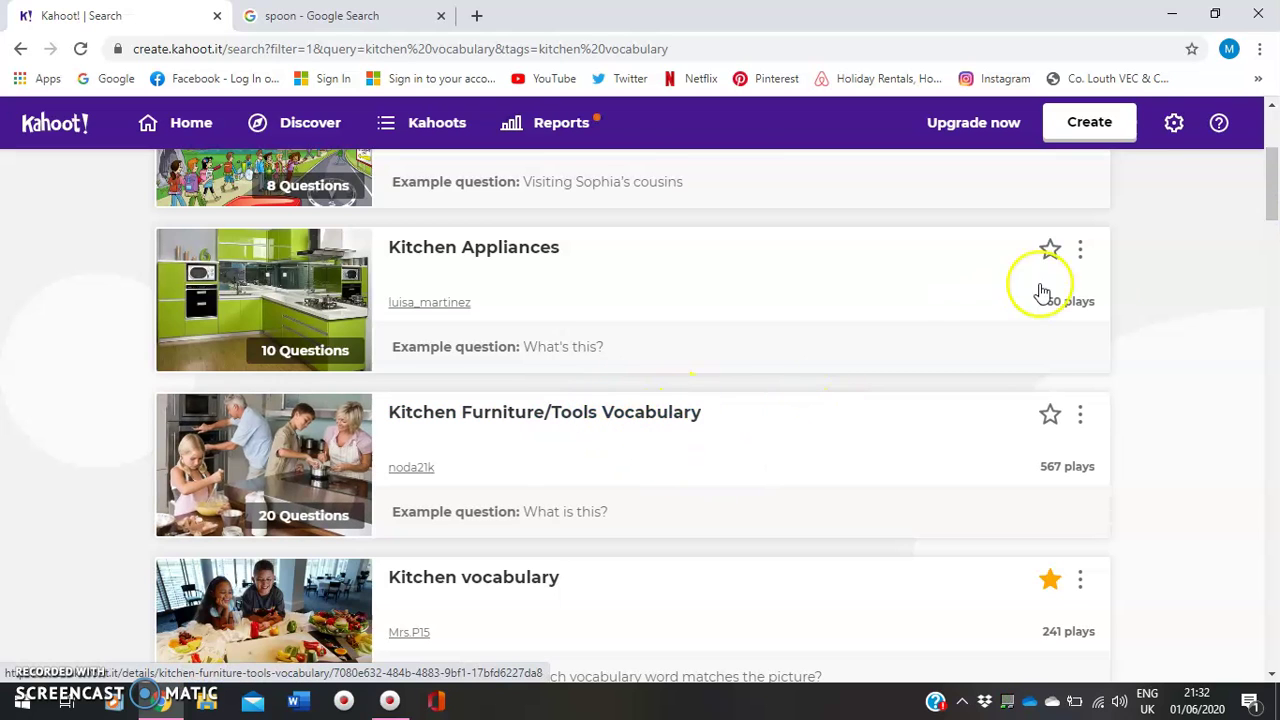
drag(1273, 202, 1273, 180)
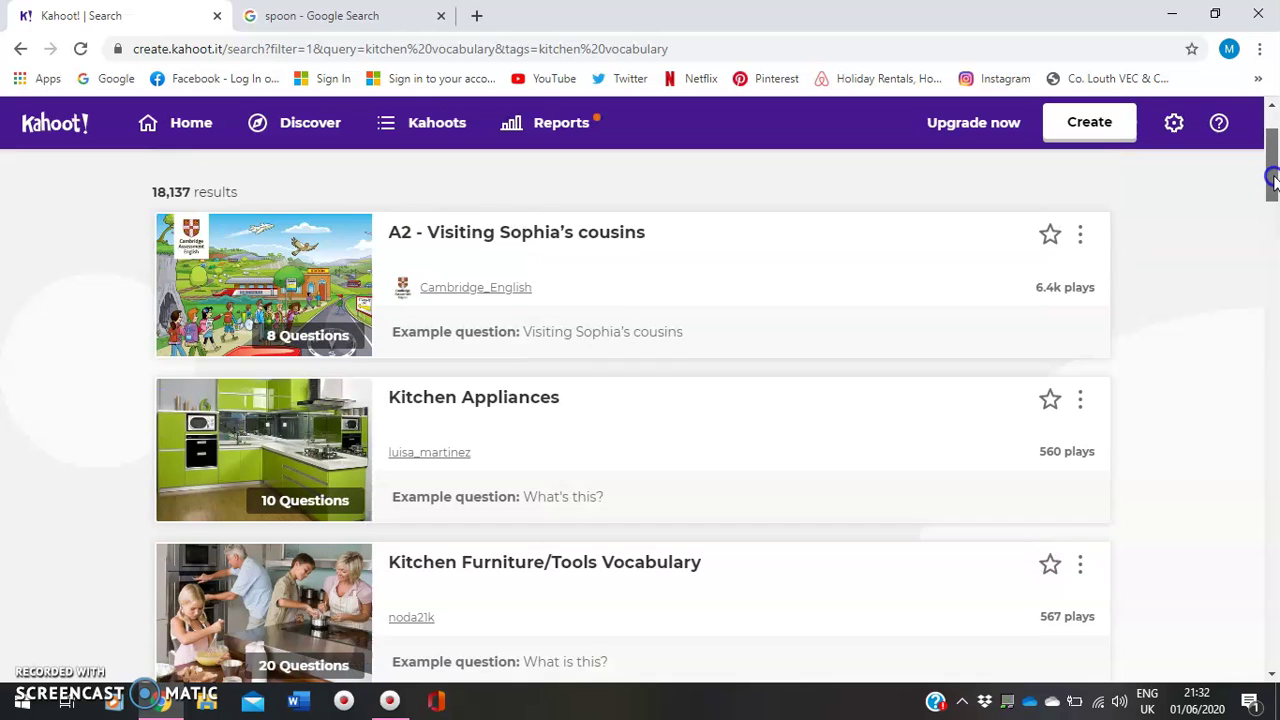
scroll(1273, 178, down, 1)
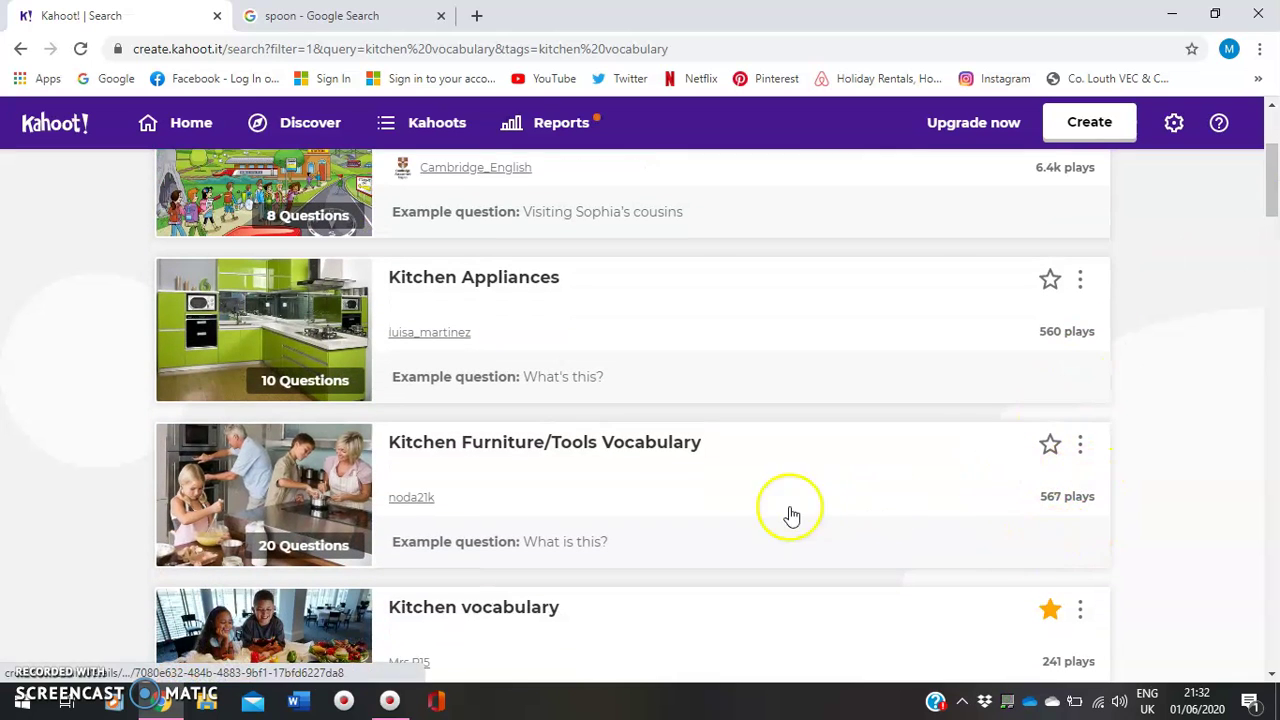
click(664, 441)
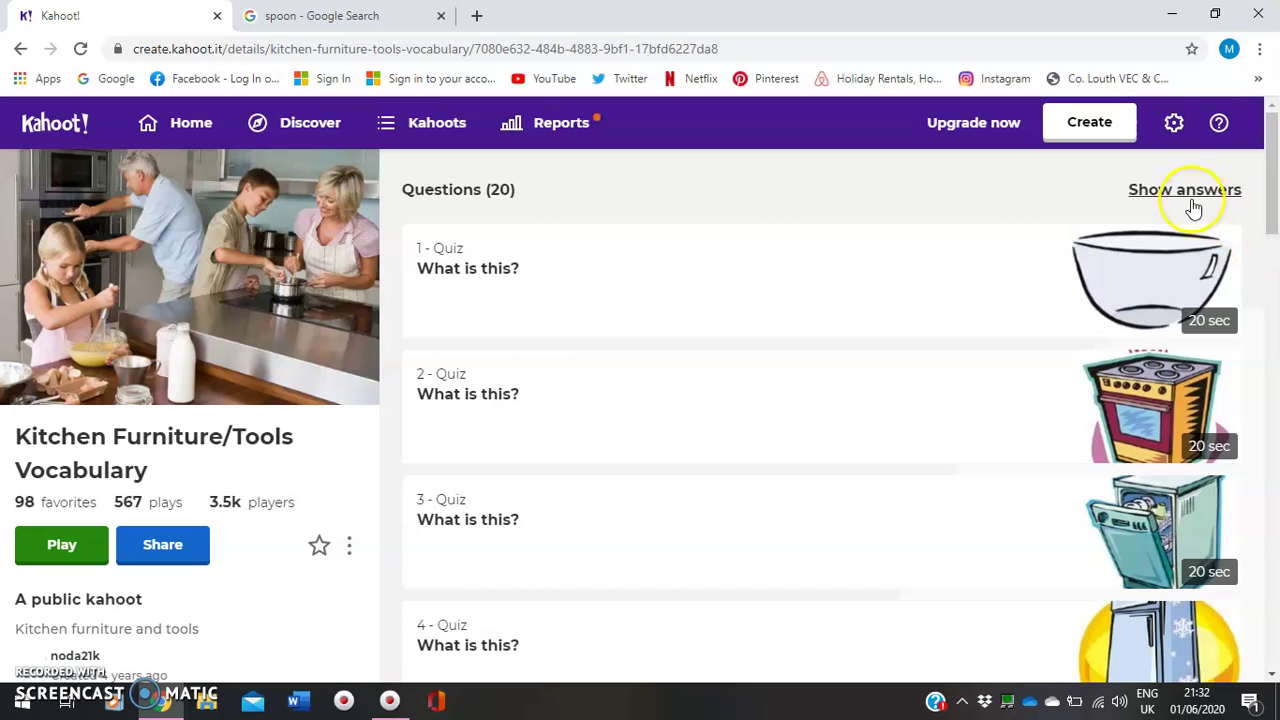
- Show the answers of the kitchen furniture kahoot and review its first questions, pictures and answer options
click(1183, 191)
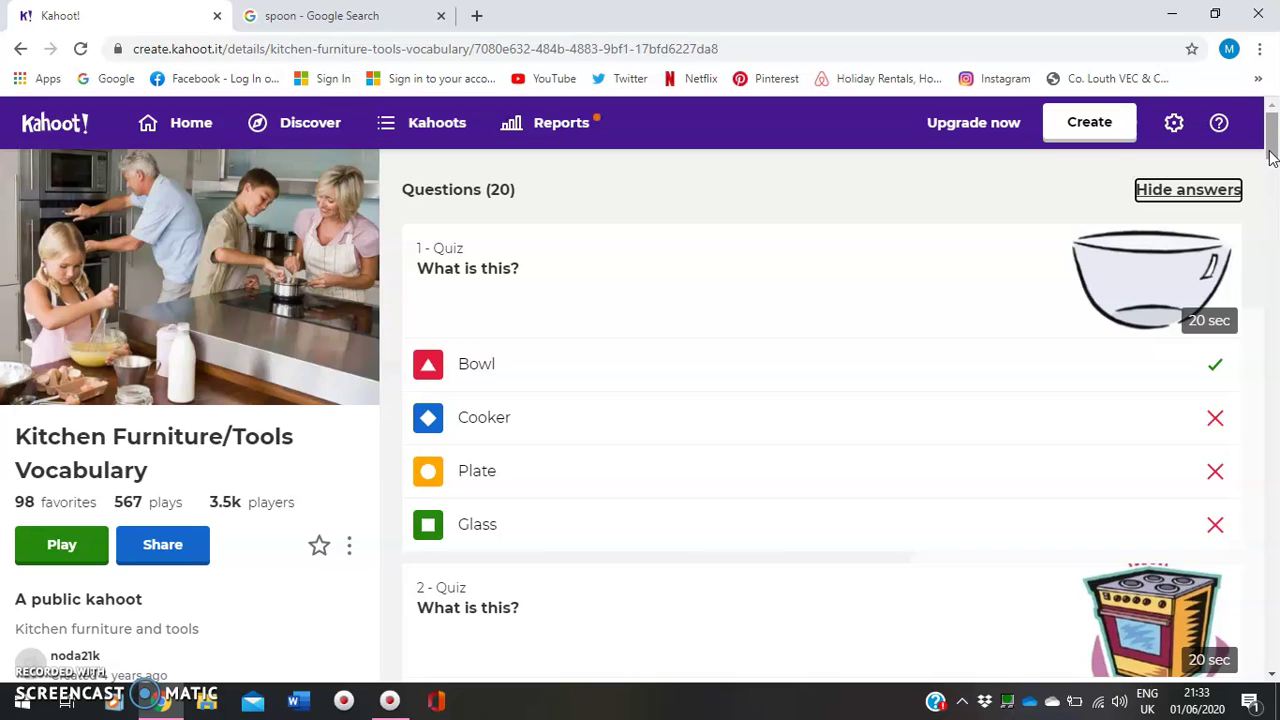
click(1216, 200)
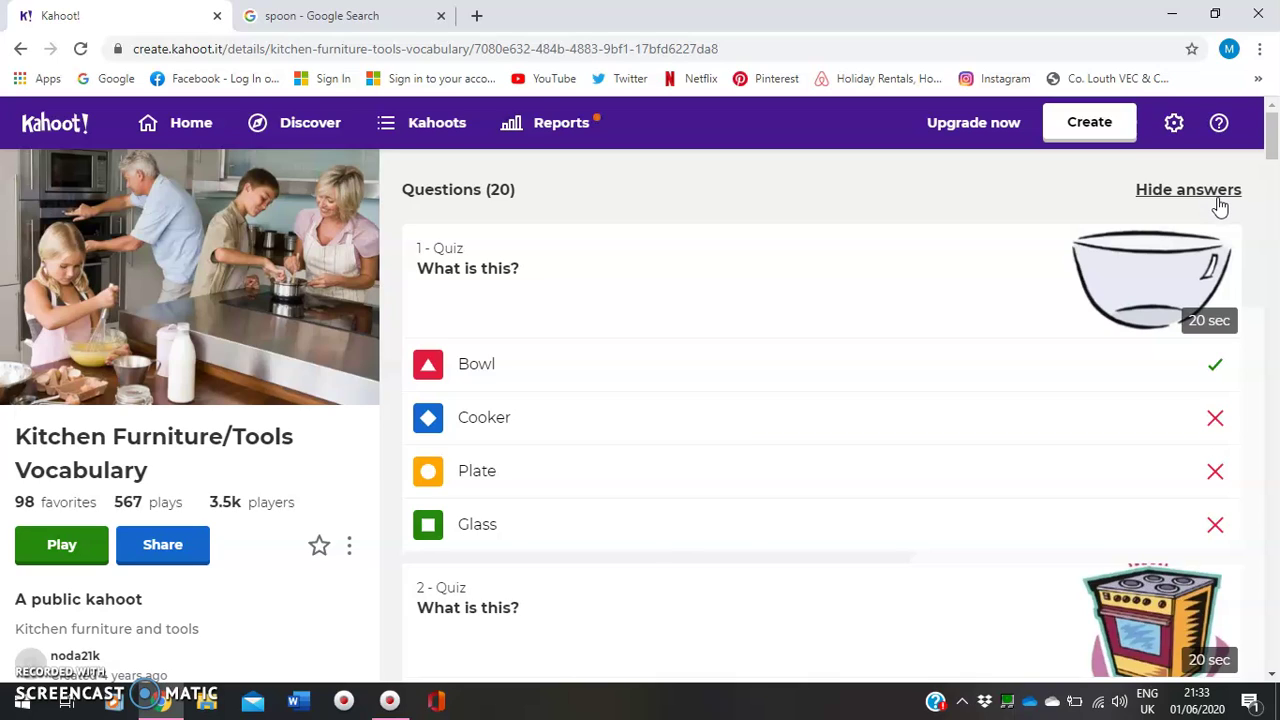
click(1270, 145)
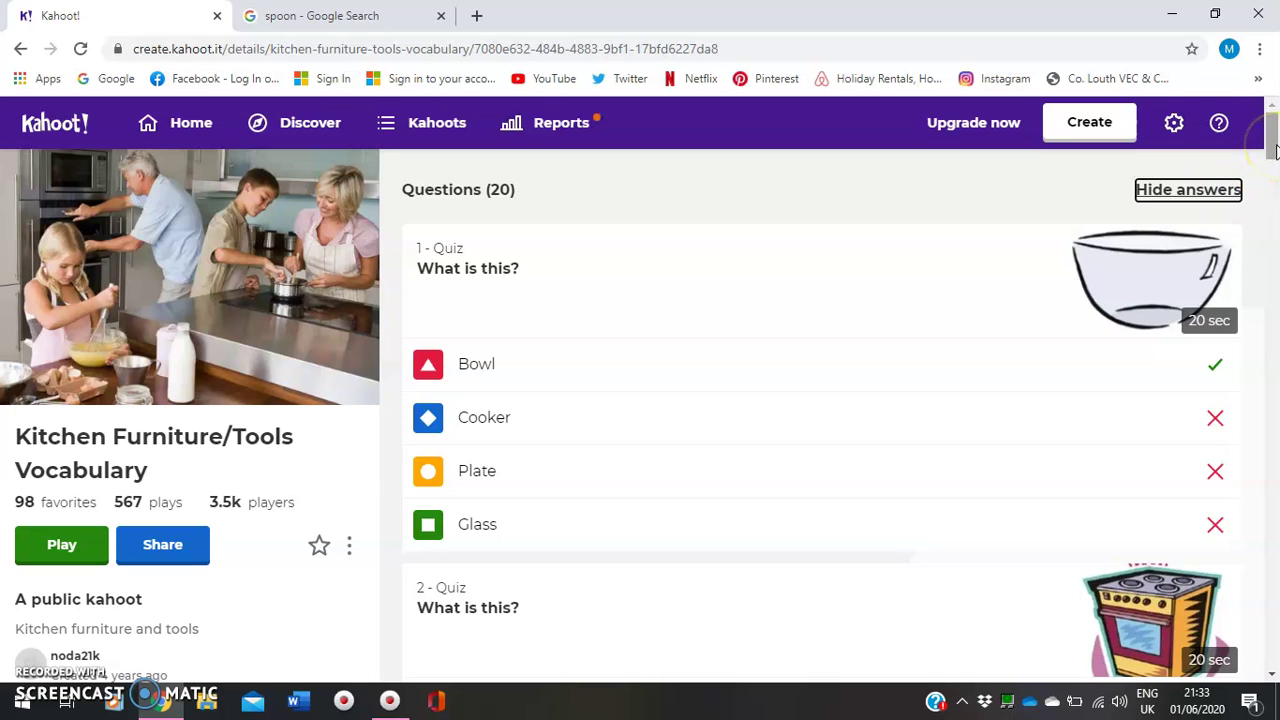
drag(1272, 150, 1271, 148)
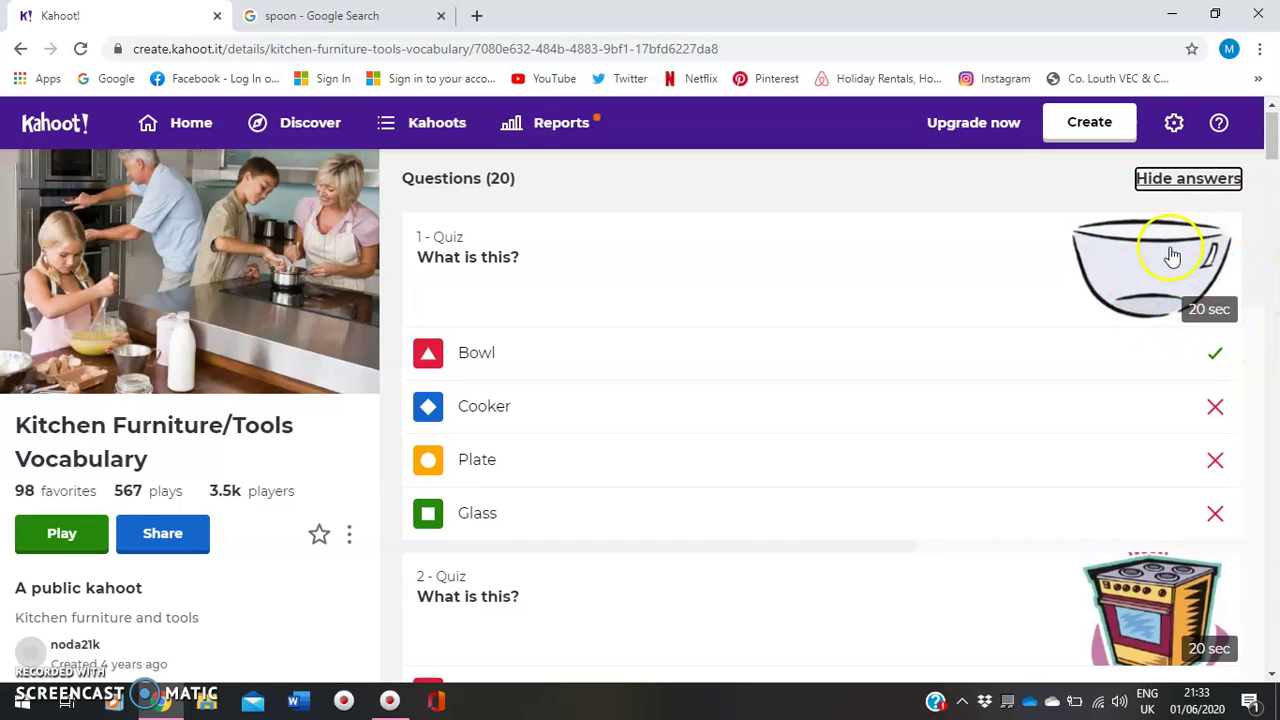
drag(1275, 140, 1275, 165)
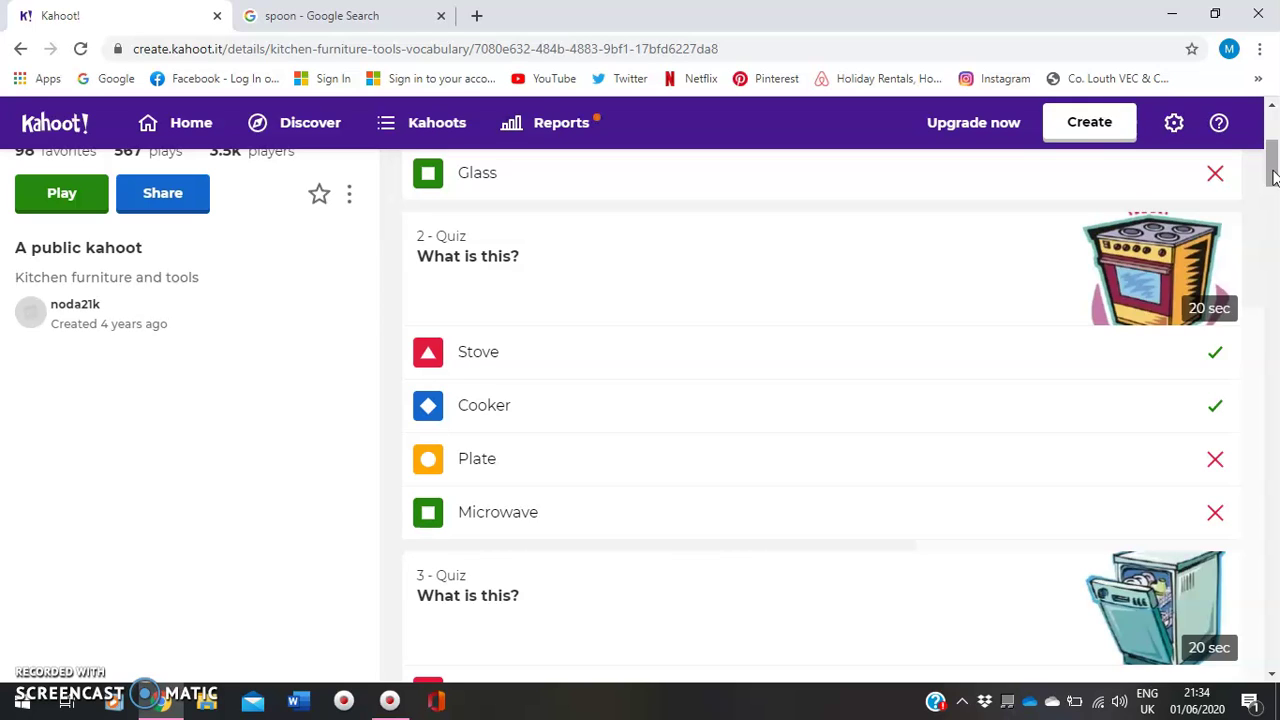
drag(1273, 177, 1275, 202)
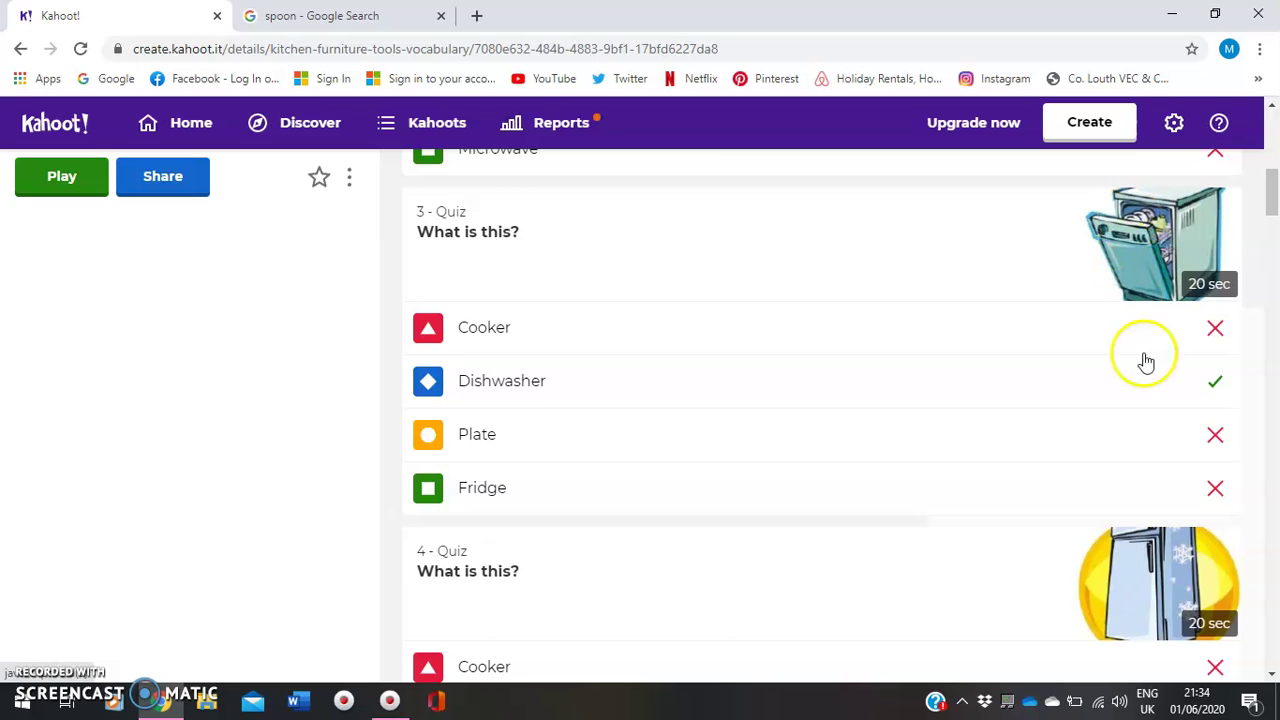
drag(1273, 205, 1274, 227)
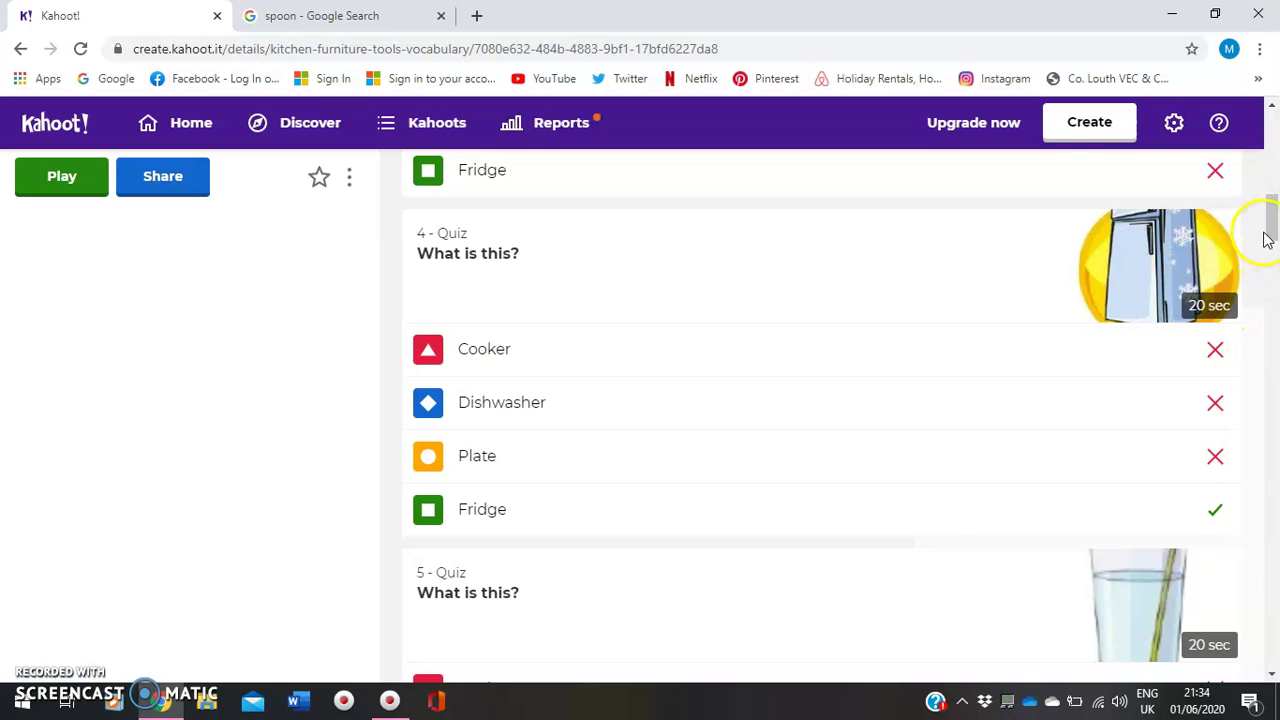
drag(1266, 232, 1272, 155)
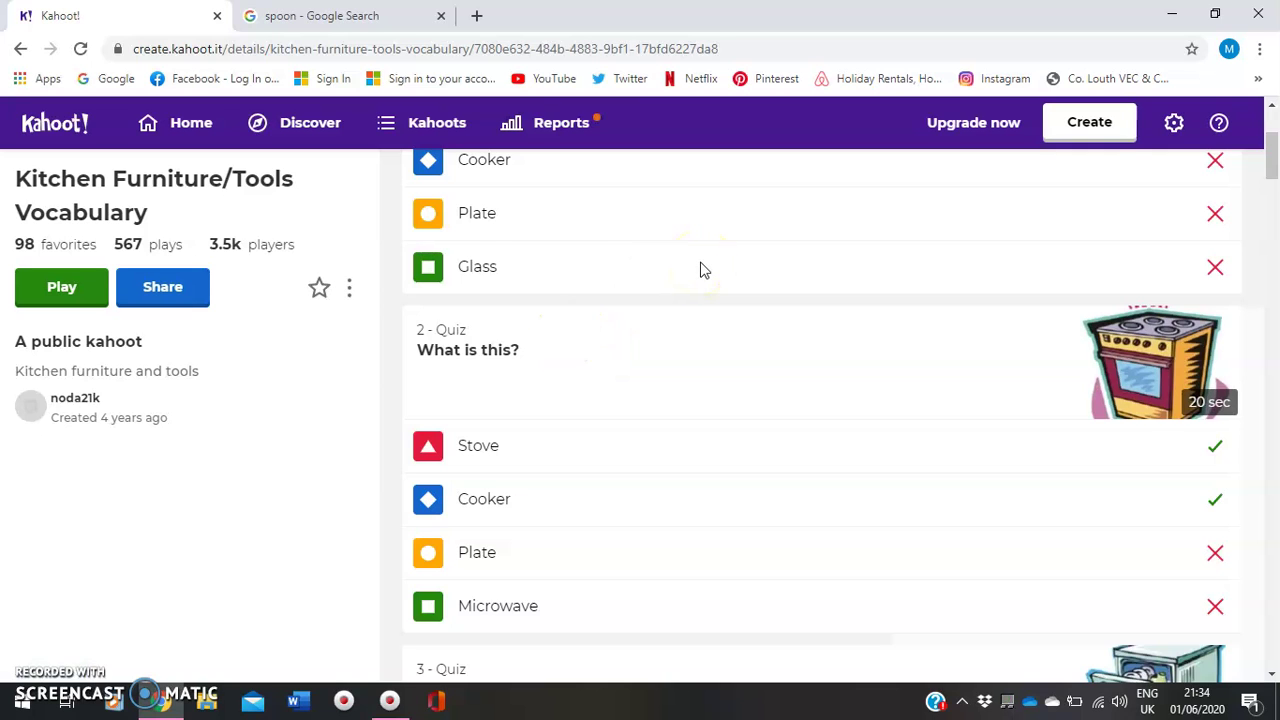
- Duplicate the "Kitchen Furniture/Tools Vocabulary" kahoot into My Kahoots
click(1268, 125)
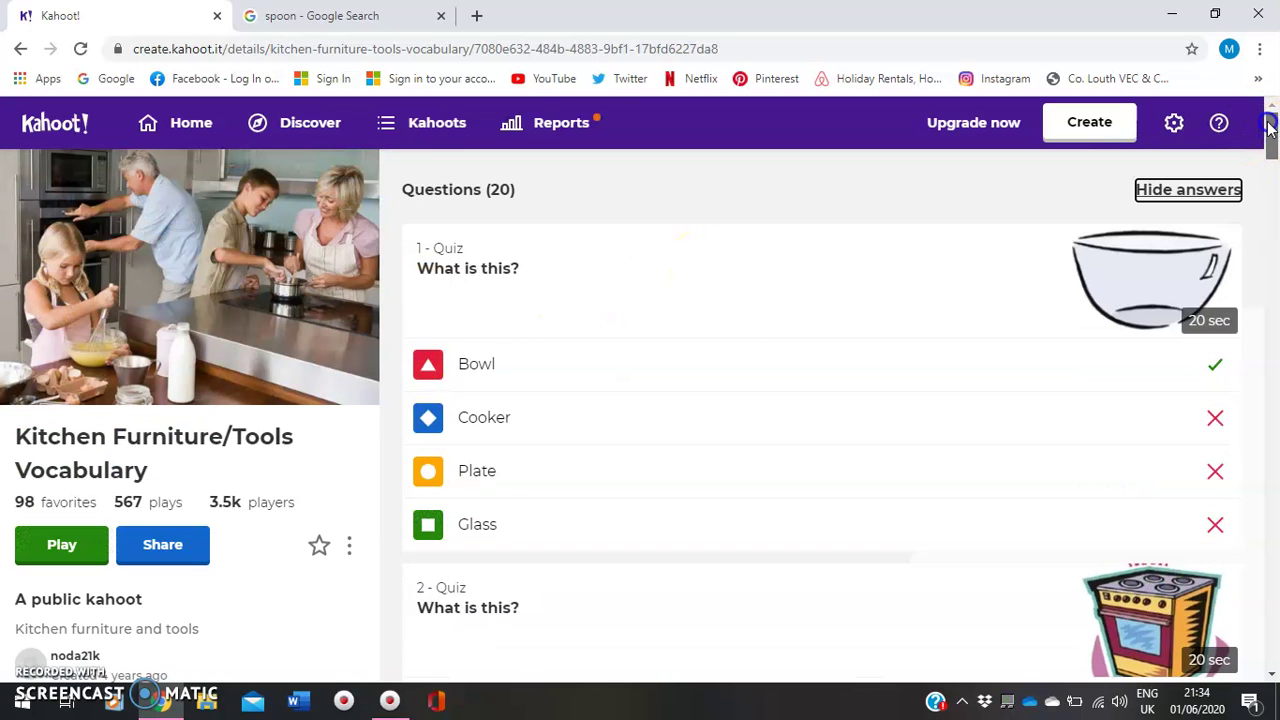
click(350, 558)
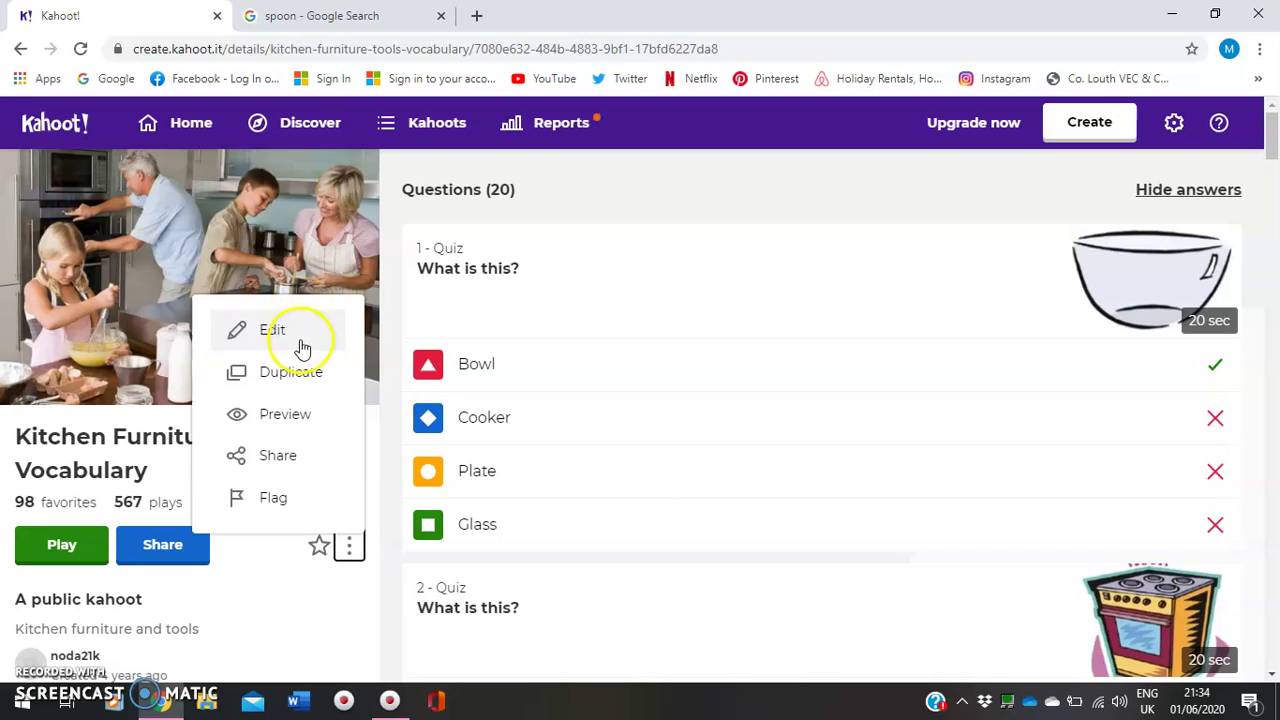
click(318, 374)
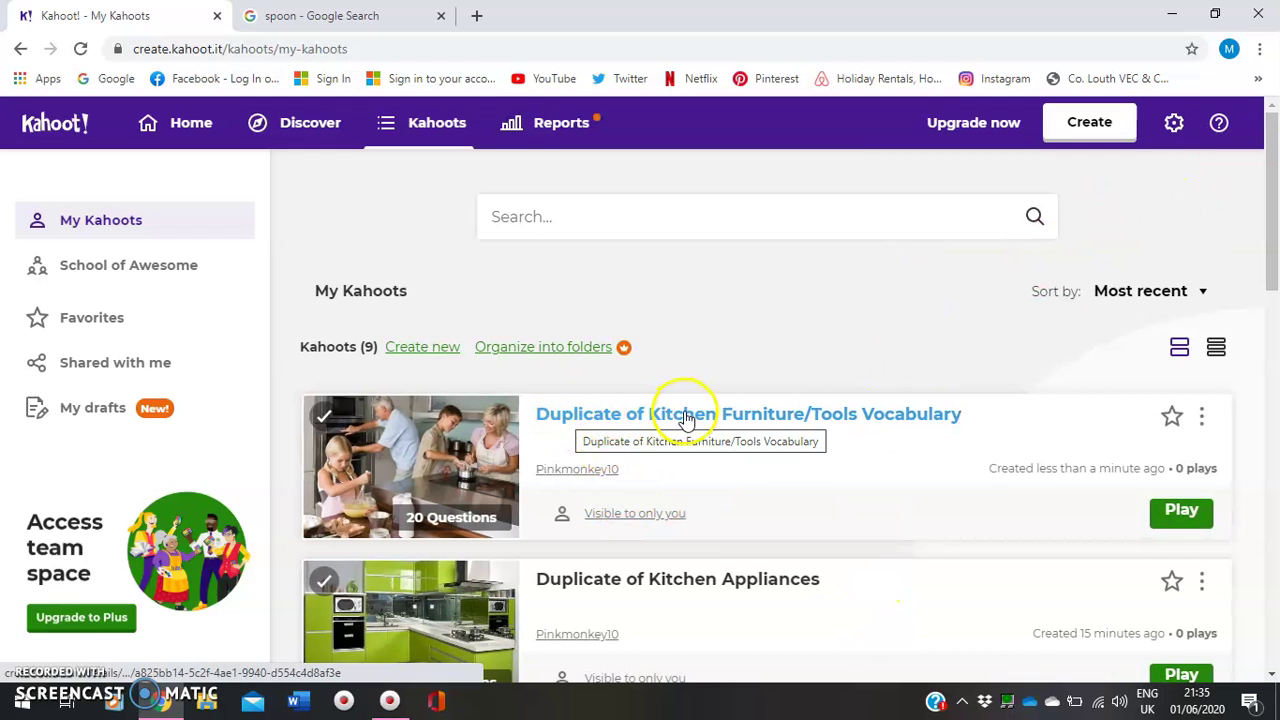
- Open "Duplicate of Kitchen Furniture/Tools Vocabulary" from My Kahoots for editing in the kahoot creator
click(857, 434)
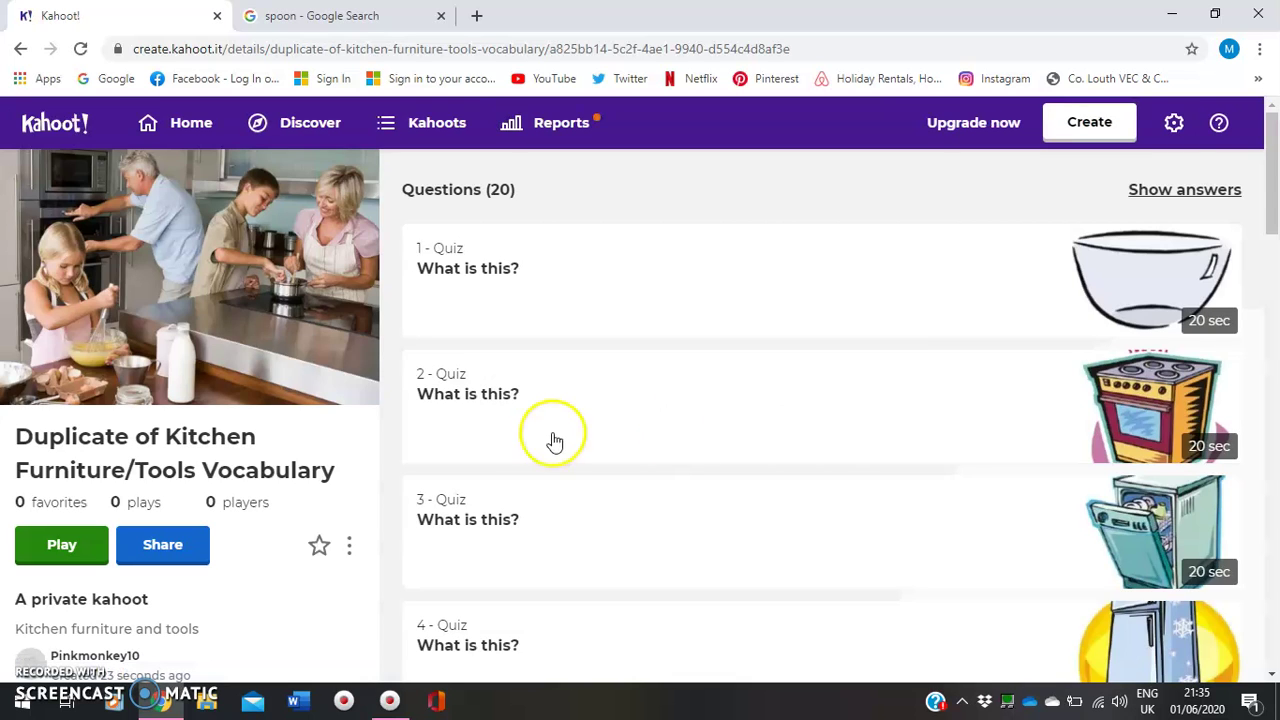
click(351, 556)
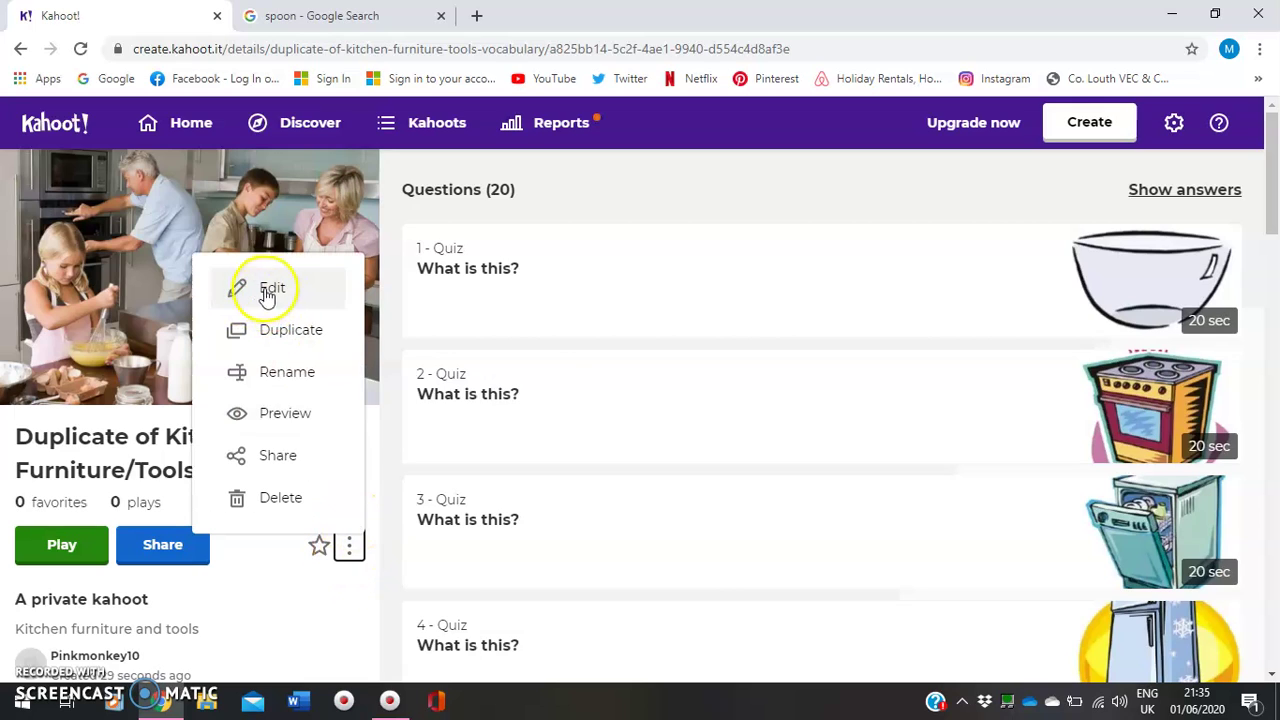
click(298, 293)
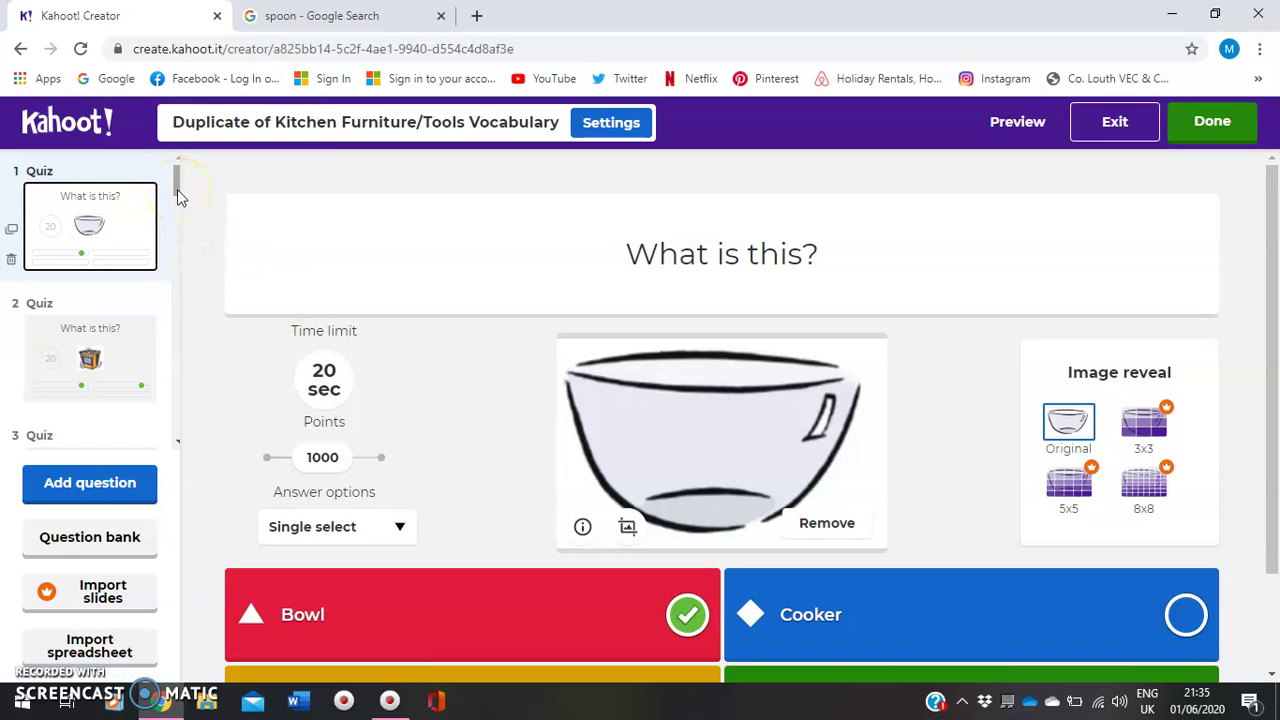
mouse_move(177, 189)
mouse_down()
mouse_move(171, 271)
mouse_move(173, 175)
mouse_up()
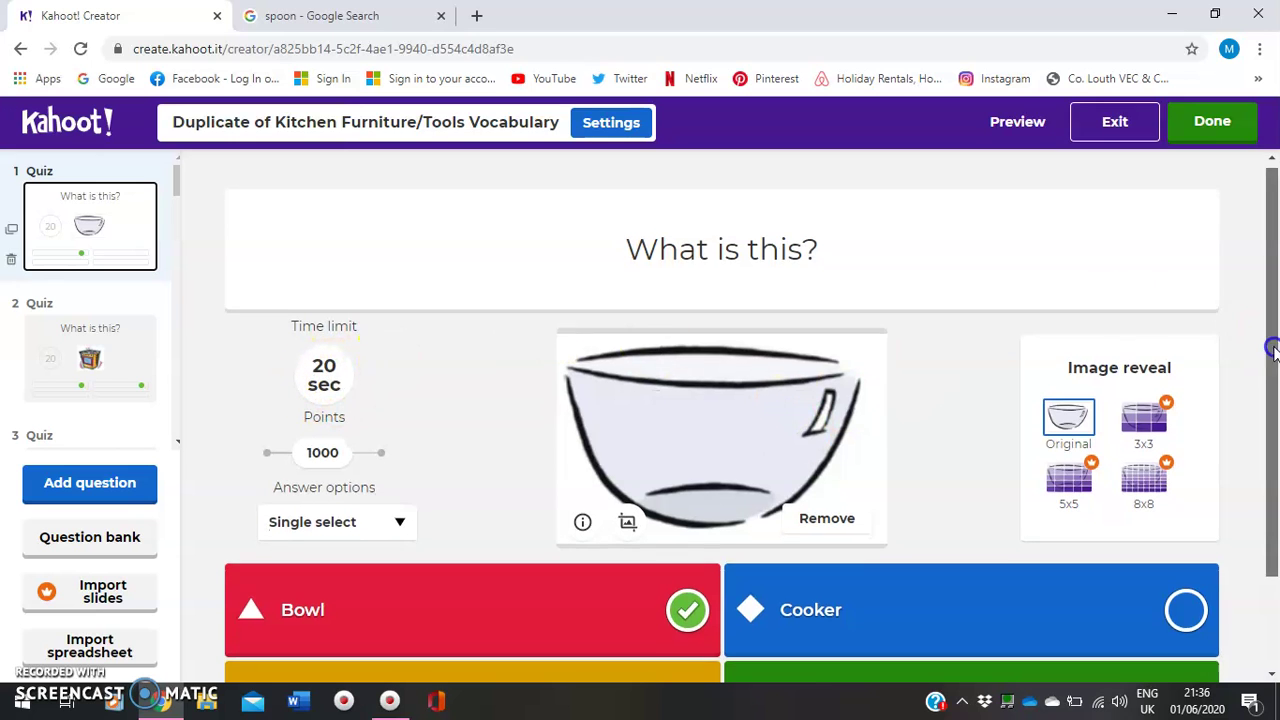
- Unmark Stove as a correct answer in question 2, keeping only Cooker as correct
drag(1271, 343, 1275, 410)
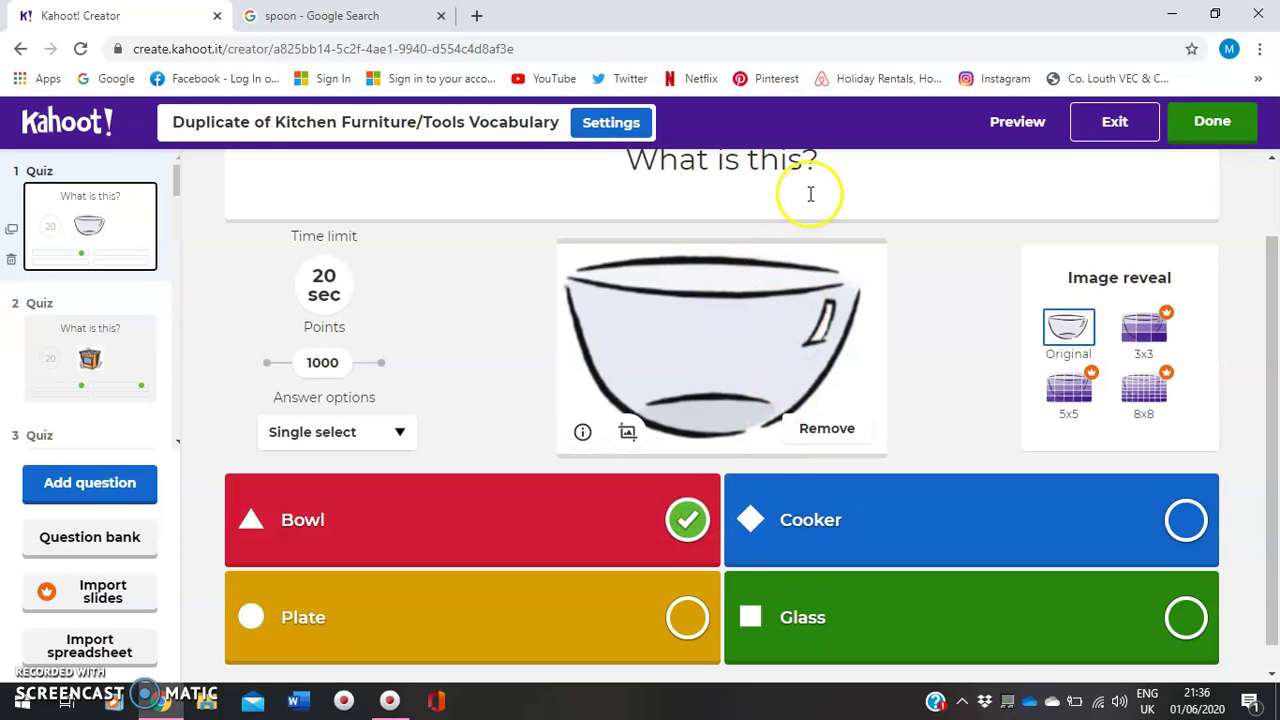
click(109, 362)
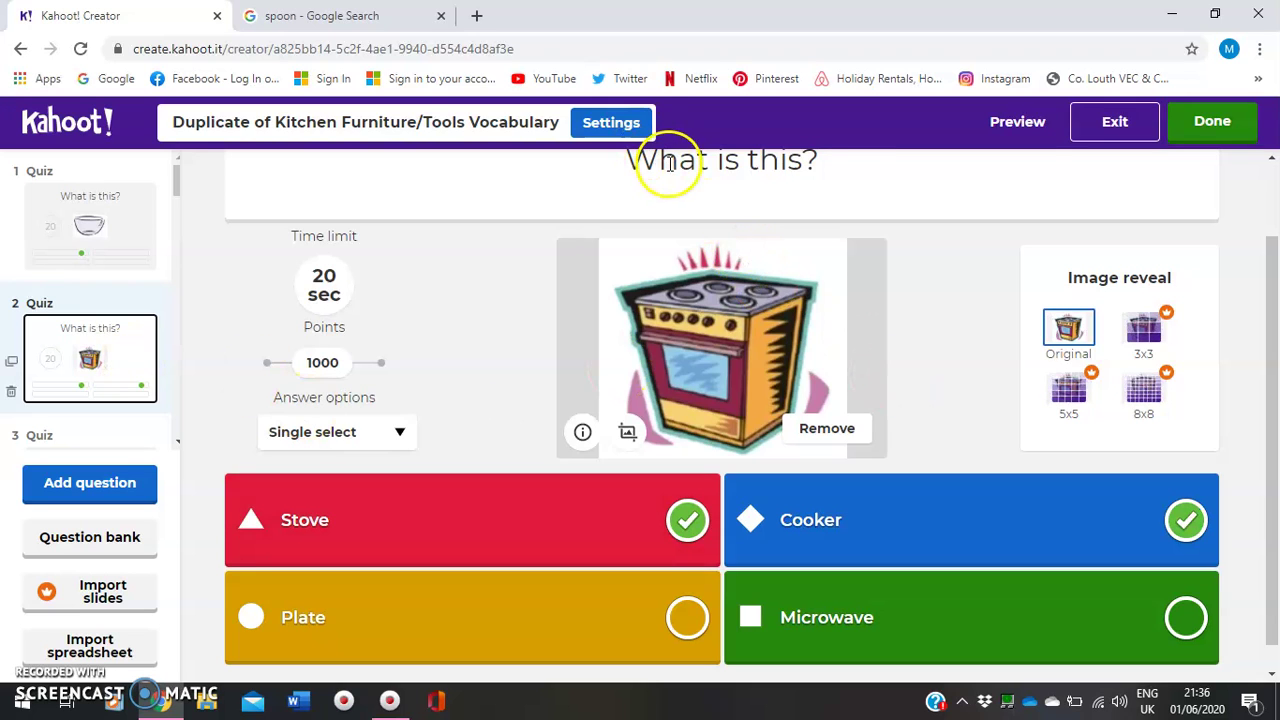
scroll(1244, 250, up, 1)
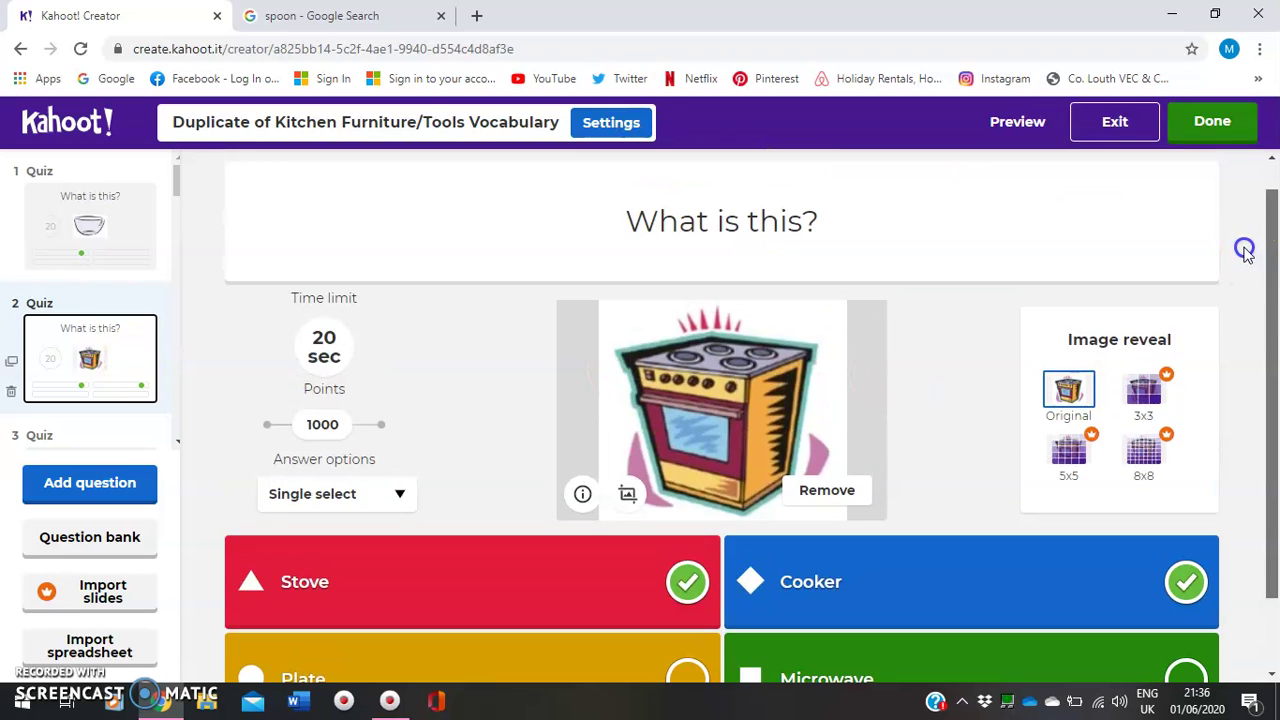
scroll(1244, 250, down, 1)
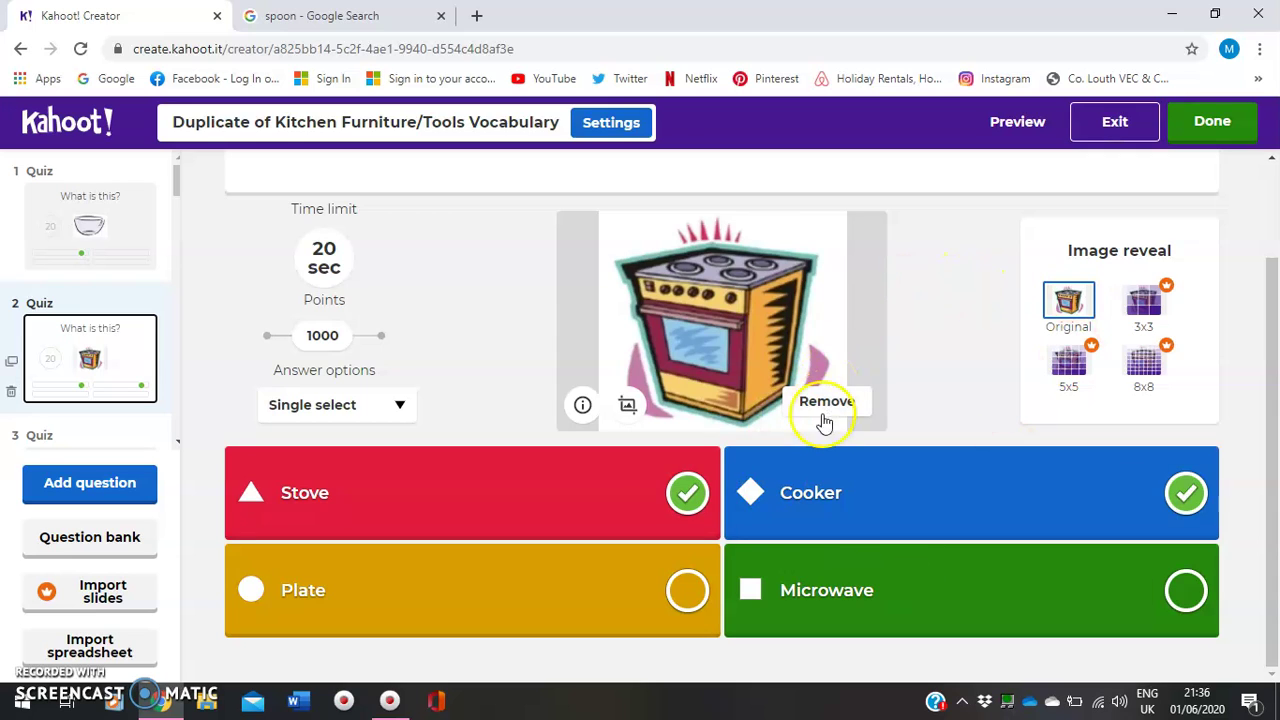
click(686, 497)
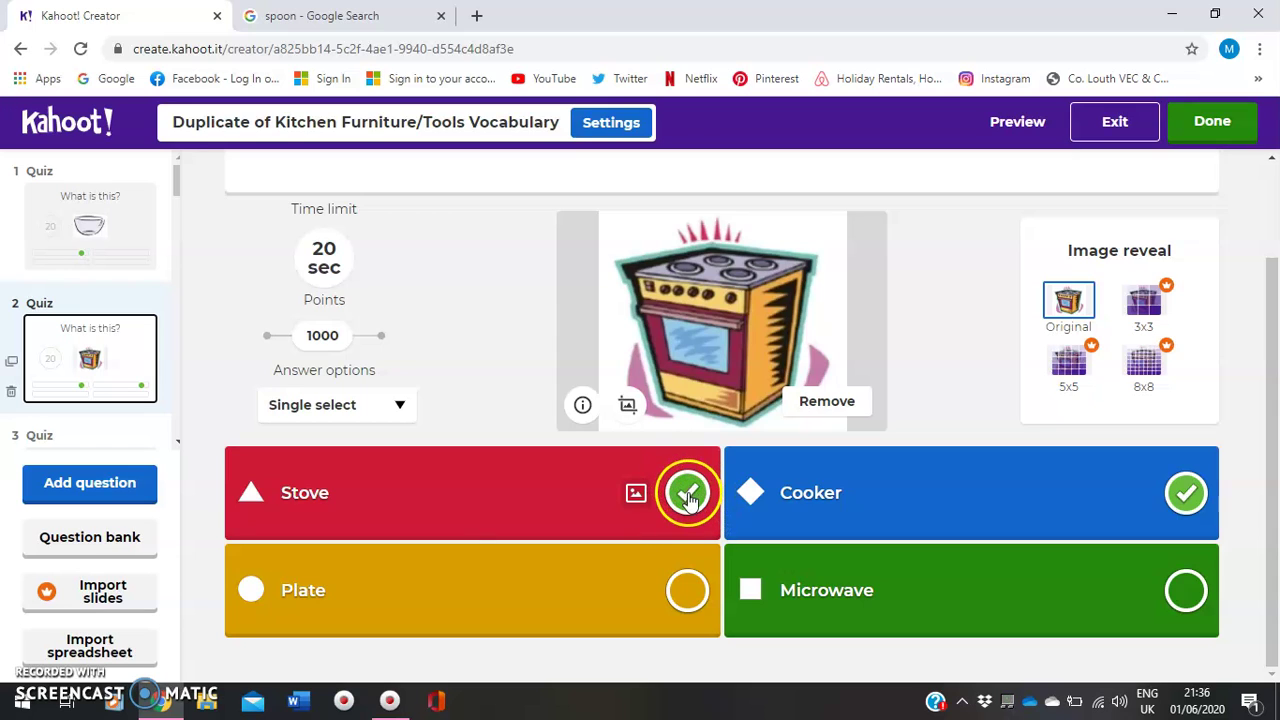
click(688, 497)
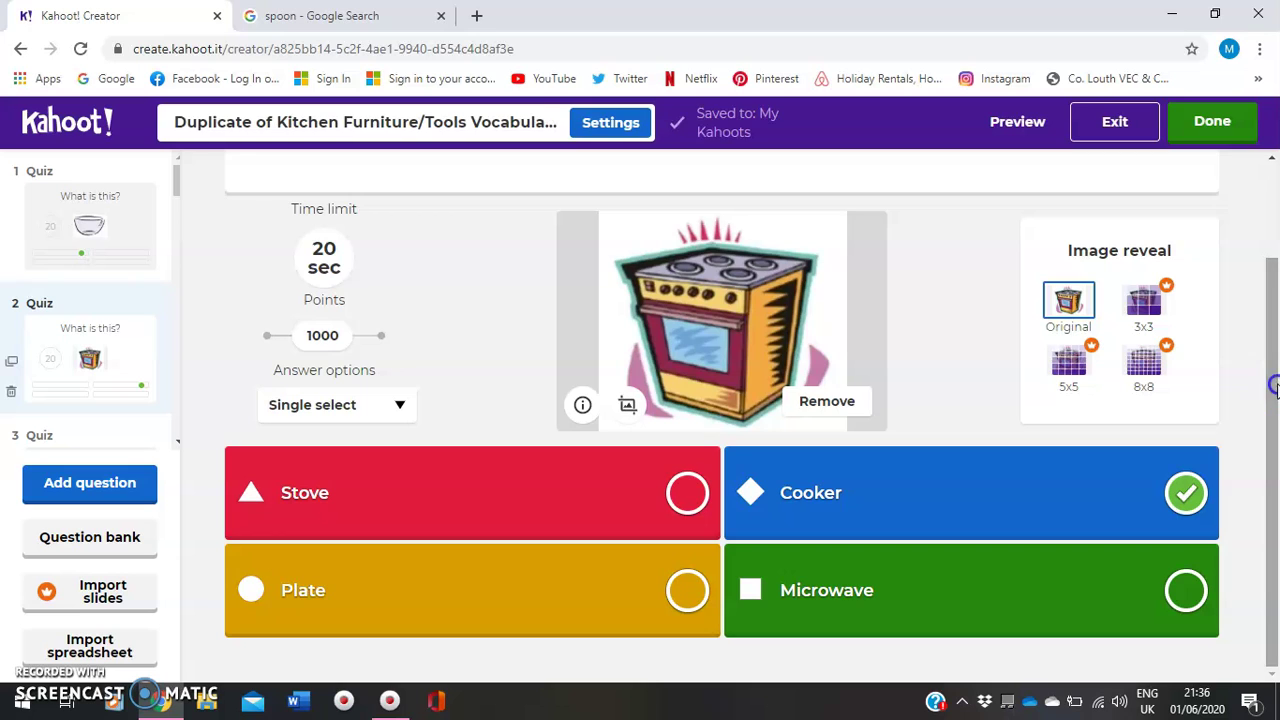
mouse_move(1270, 347)
mouse_down()
mouse_move(1272, 262)
mouse_move(1270, 342)
mouse_up()
click(690, 503)
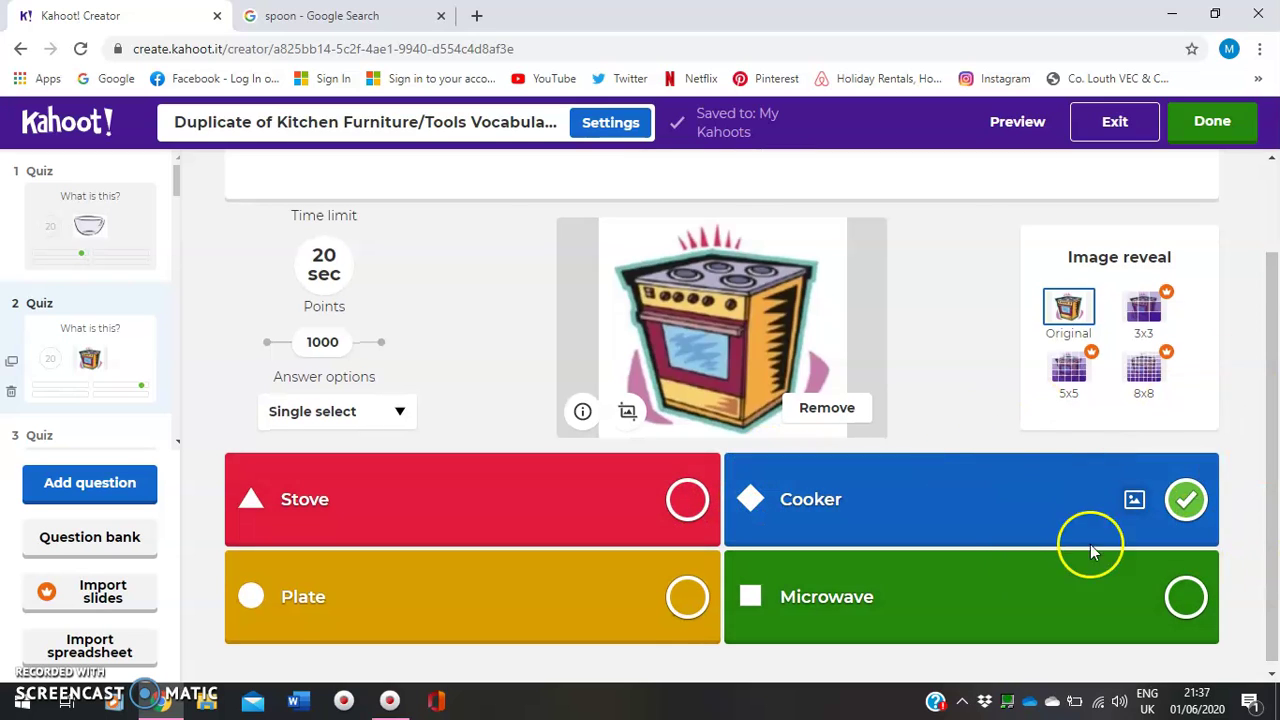
click(1207, 122)
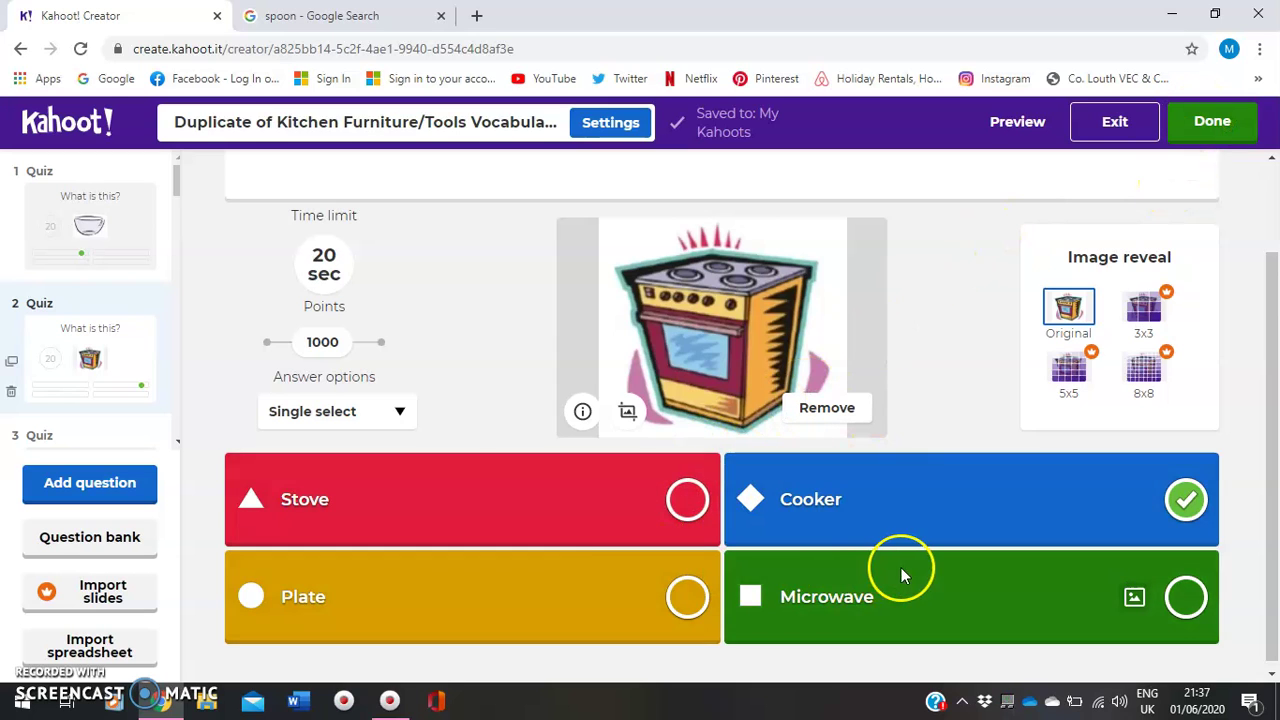
- Retype the third answer of question 2 as "plate", then finish editing the kahoot and return to My Kahoots
click(302, 592)
double_click(304, 592)
key(BackSpace)
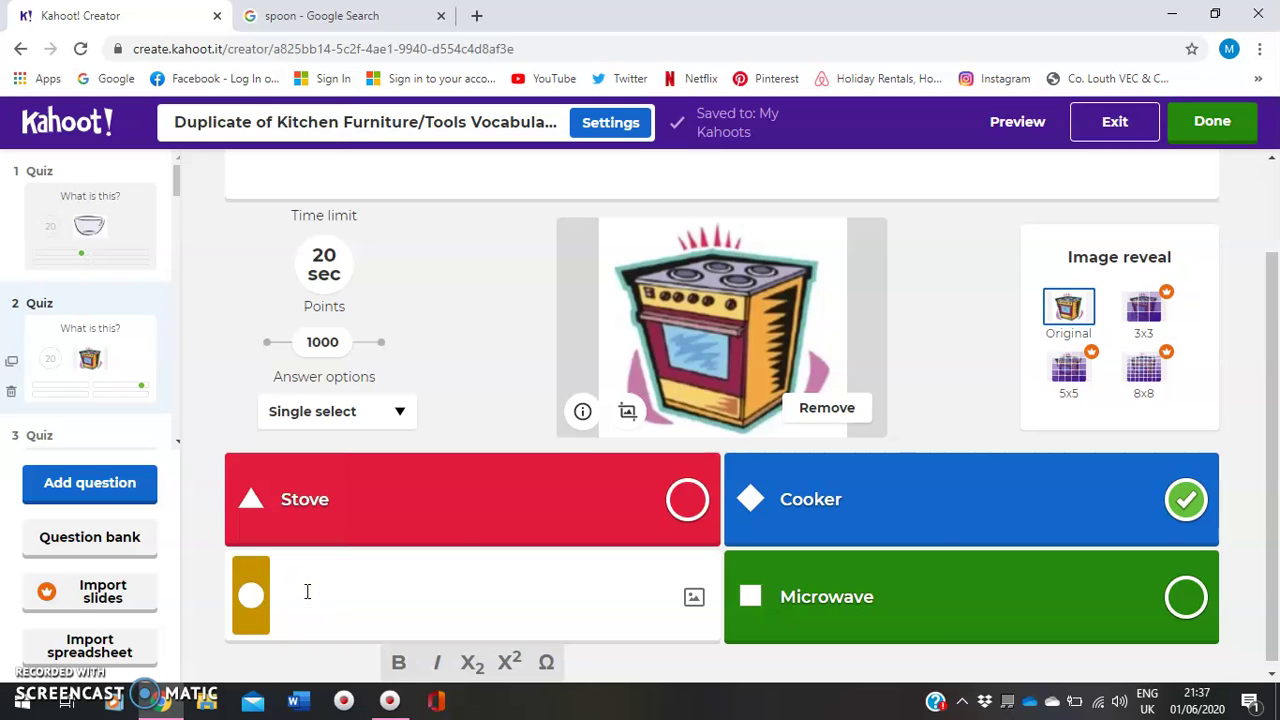
text(hvbjhbj)
key(BackSpace)
key(BackSpace)
key(BackSpace)
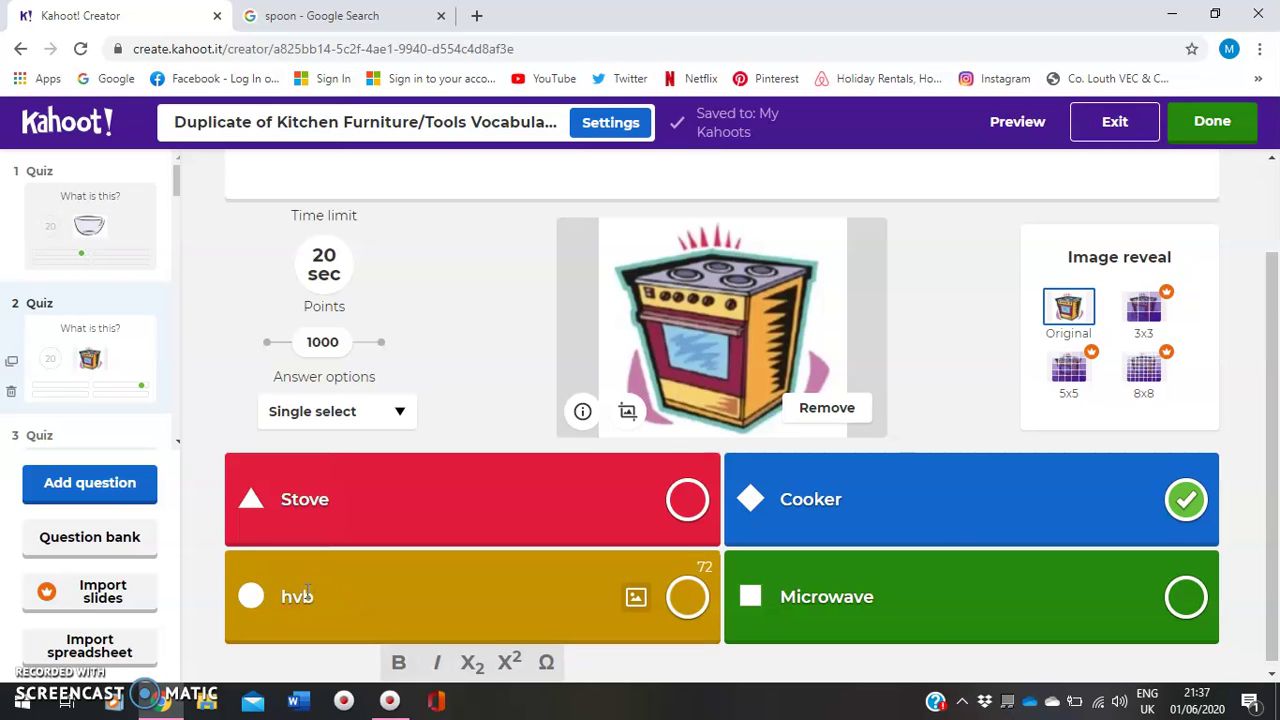
key(BackSpace)
key(BackSpace)
text(plat)
click(684, 430)
click(1225, 130)
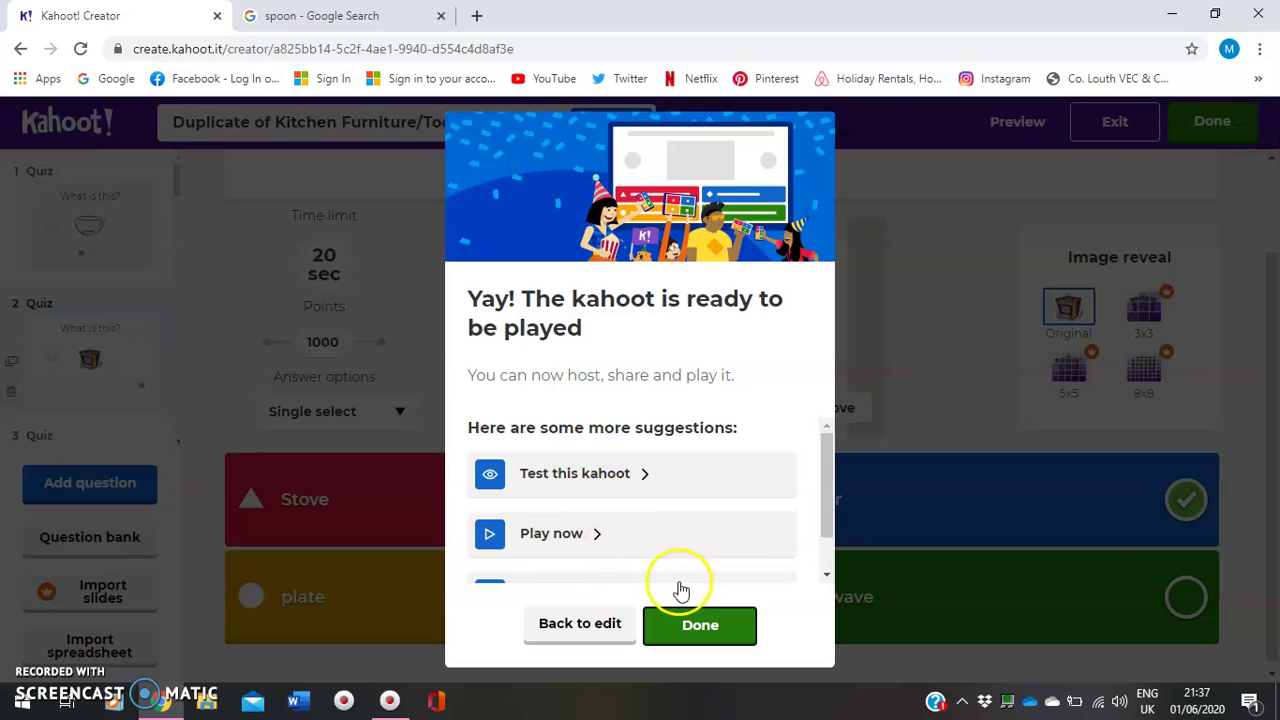
click(690, 625)
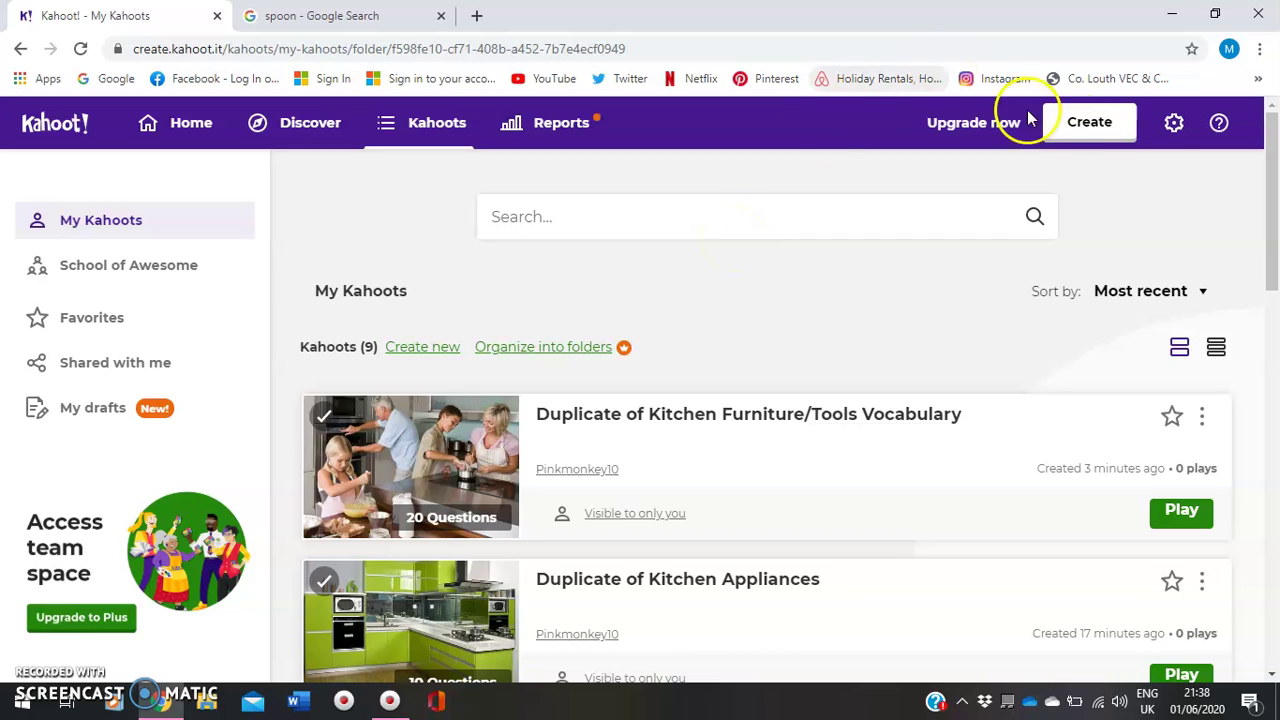
- Create a new blank kahoot without using a template
click(1094, 130)
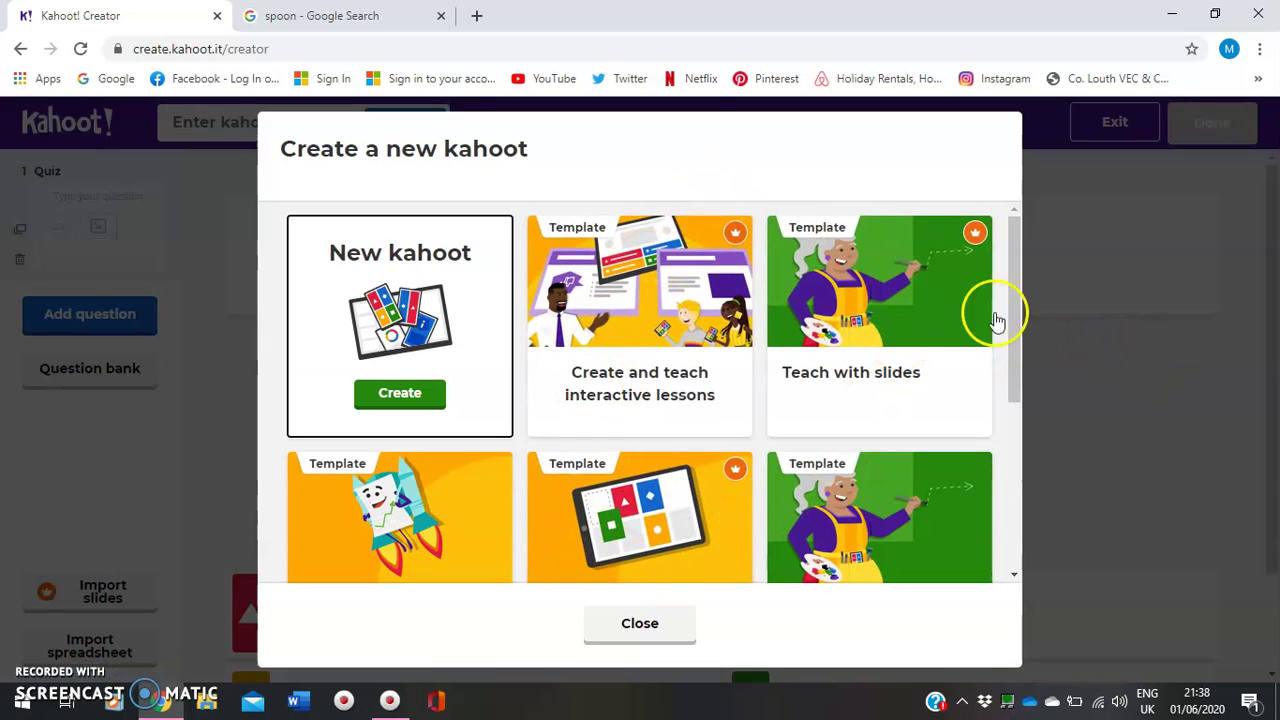
mouse_move(1015, 306)
mouse_down()
mouse_move(1036, 456)
mouse_move(1003, 303)
mouse_up()
click(736, 232)
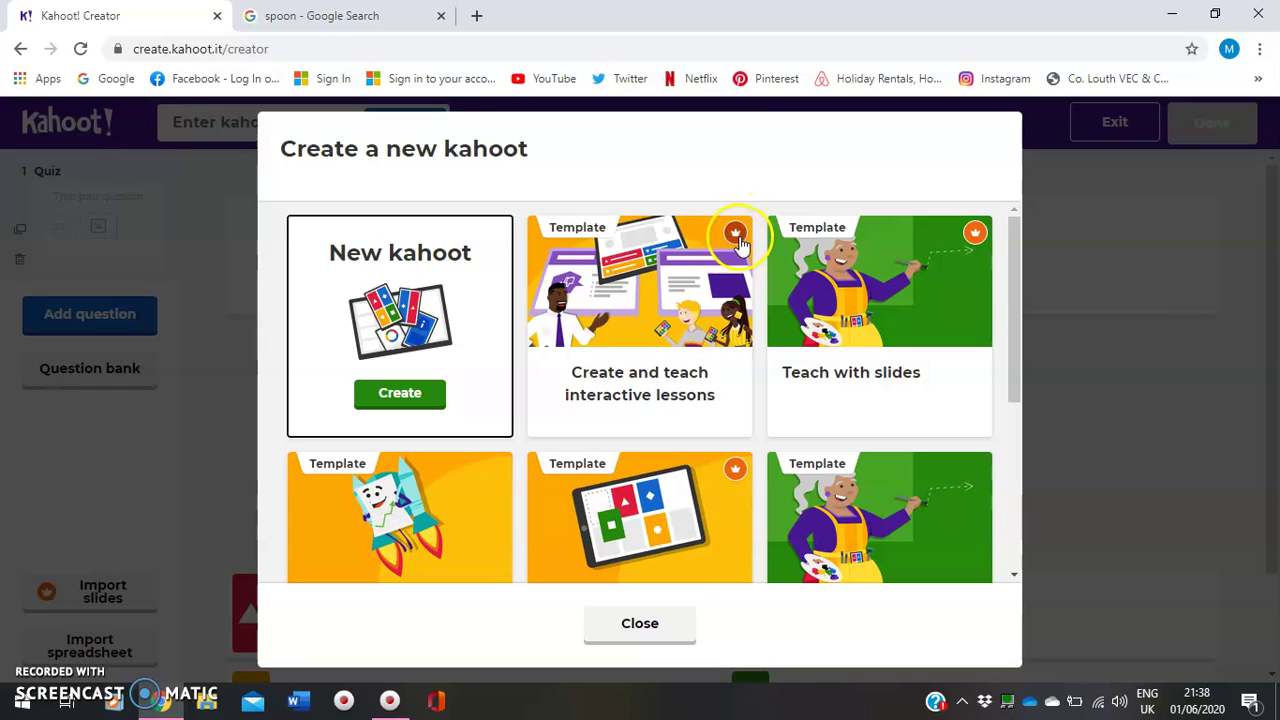
click(735, 232)
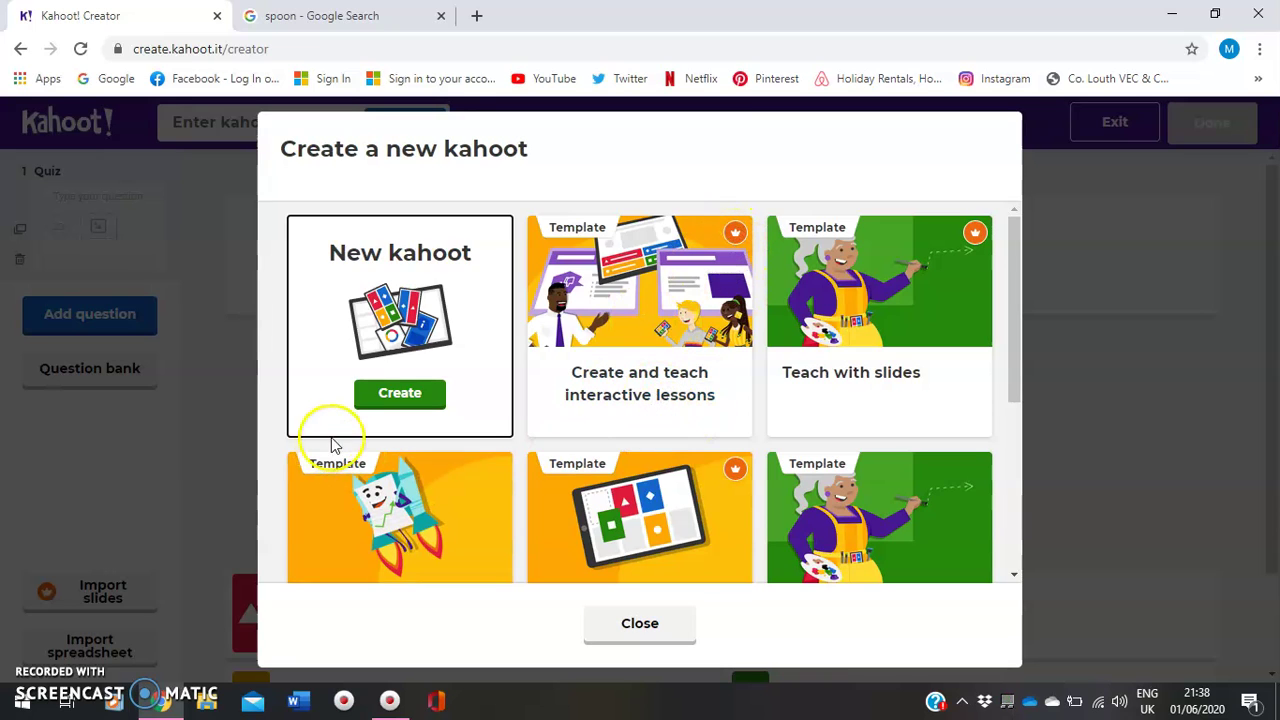
click(400, 396)
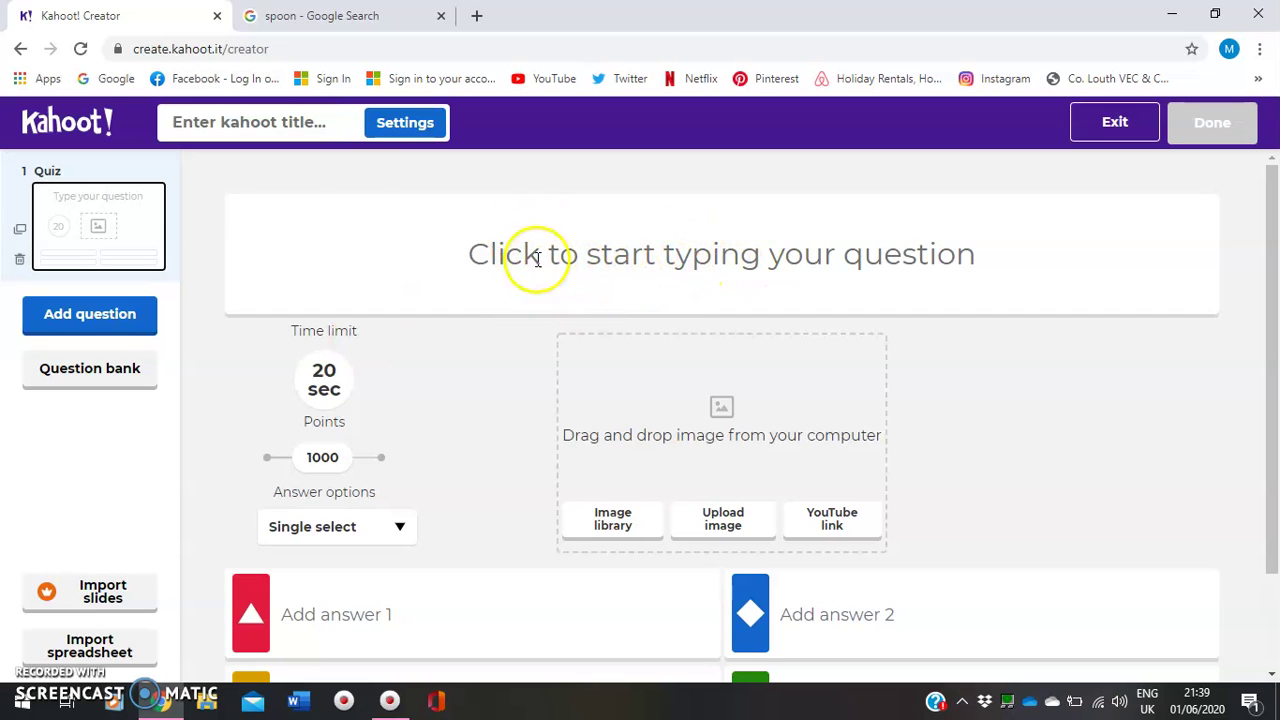
- Enter "What is this?" as the first quiz question and view the available time limits without changing the setting
click(757, 250)
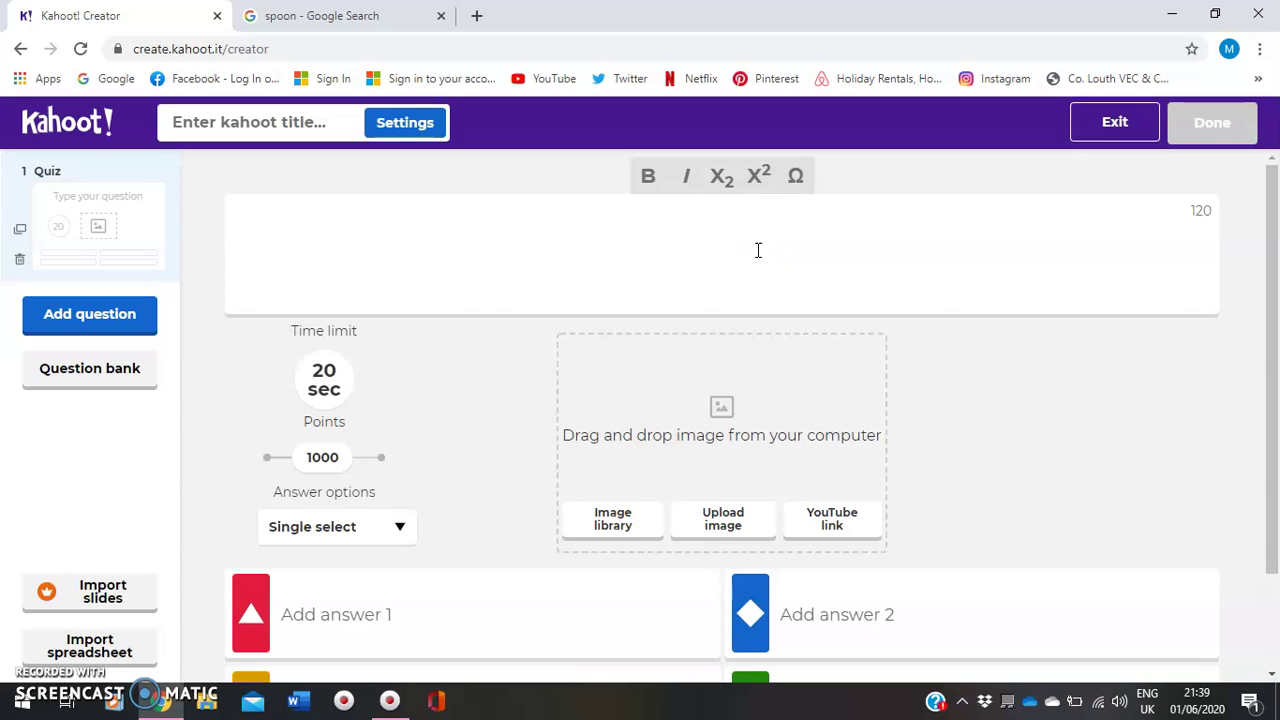
text(What is thi)
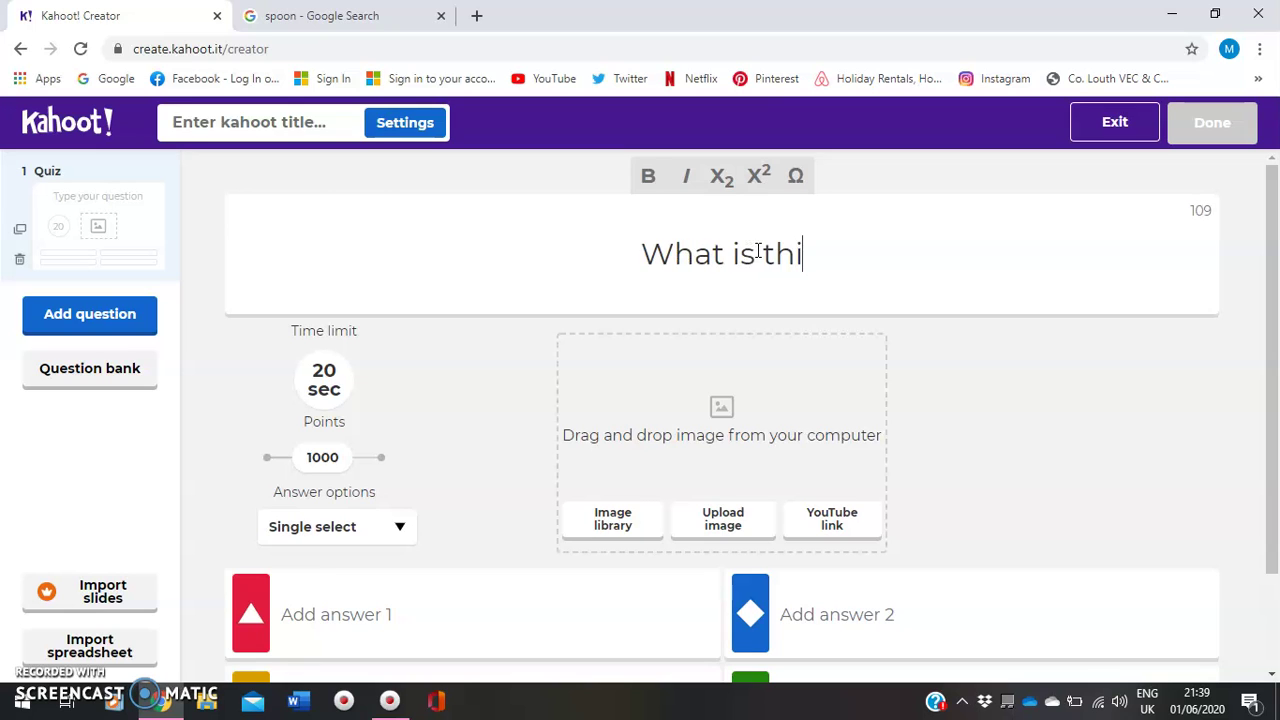
text(s?)
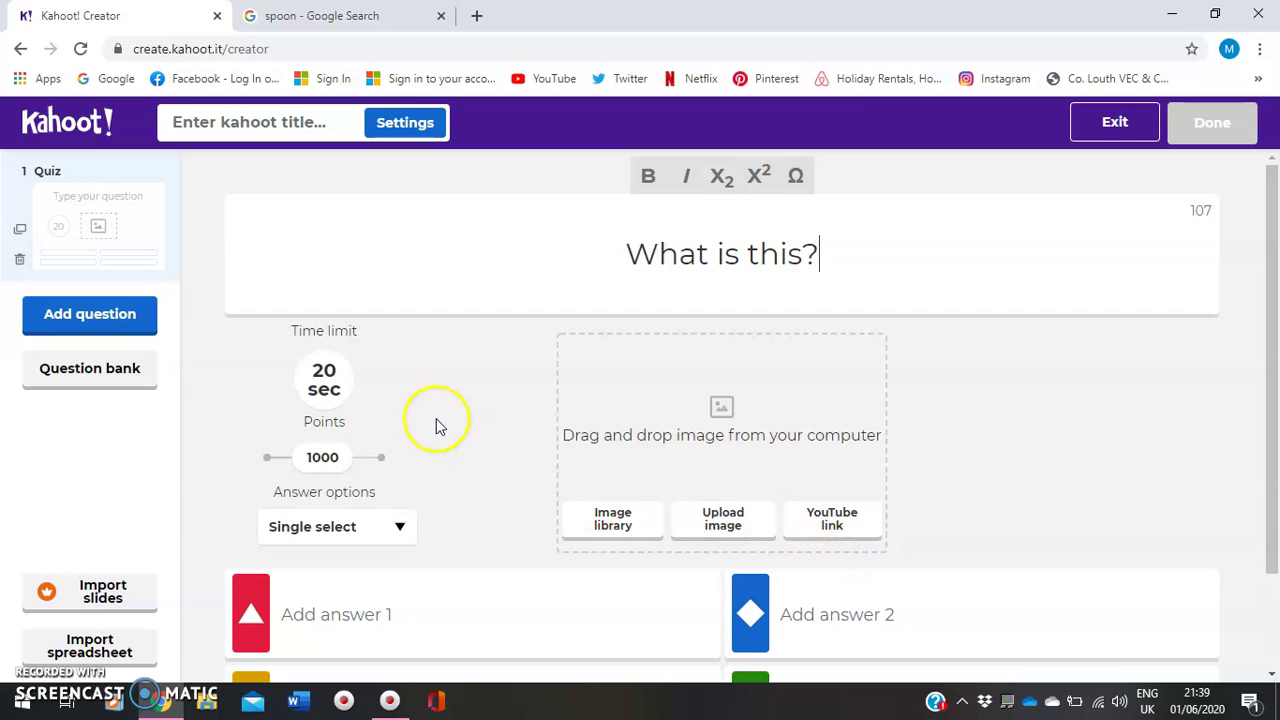
click(325, 374)
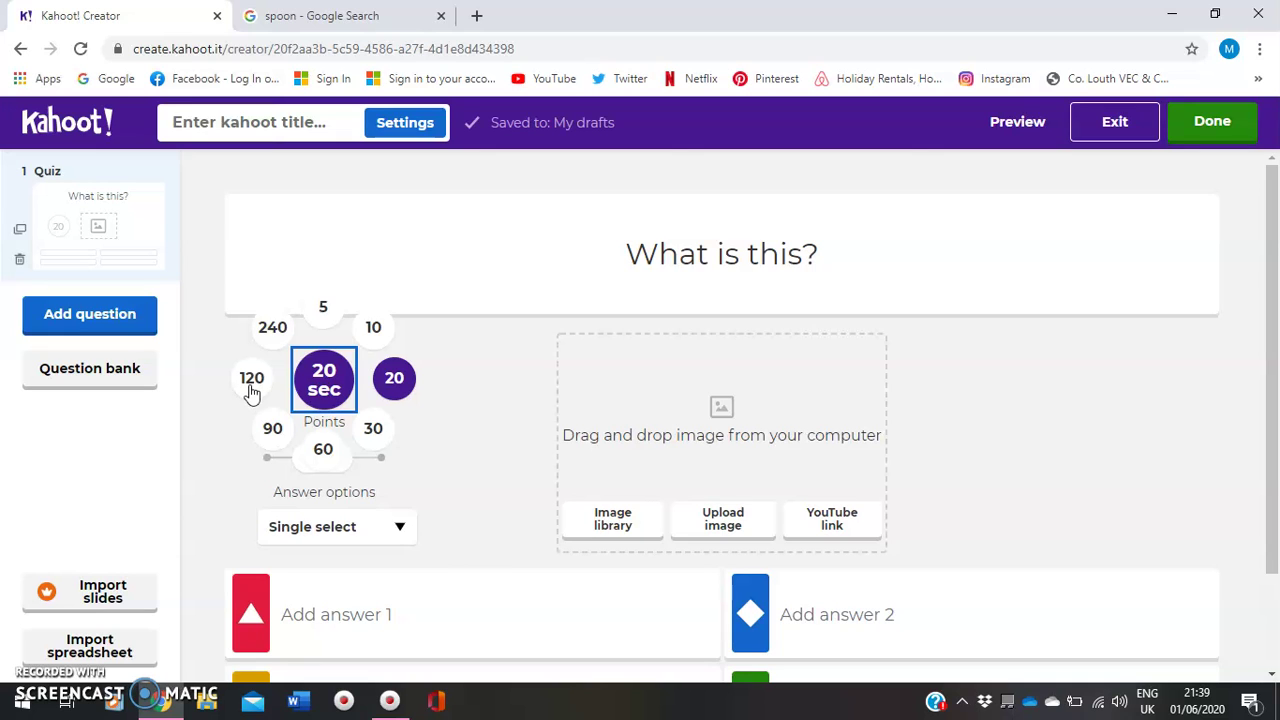
click(490, 464)
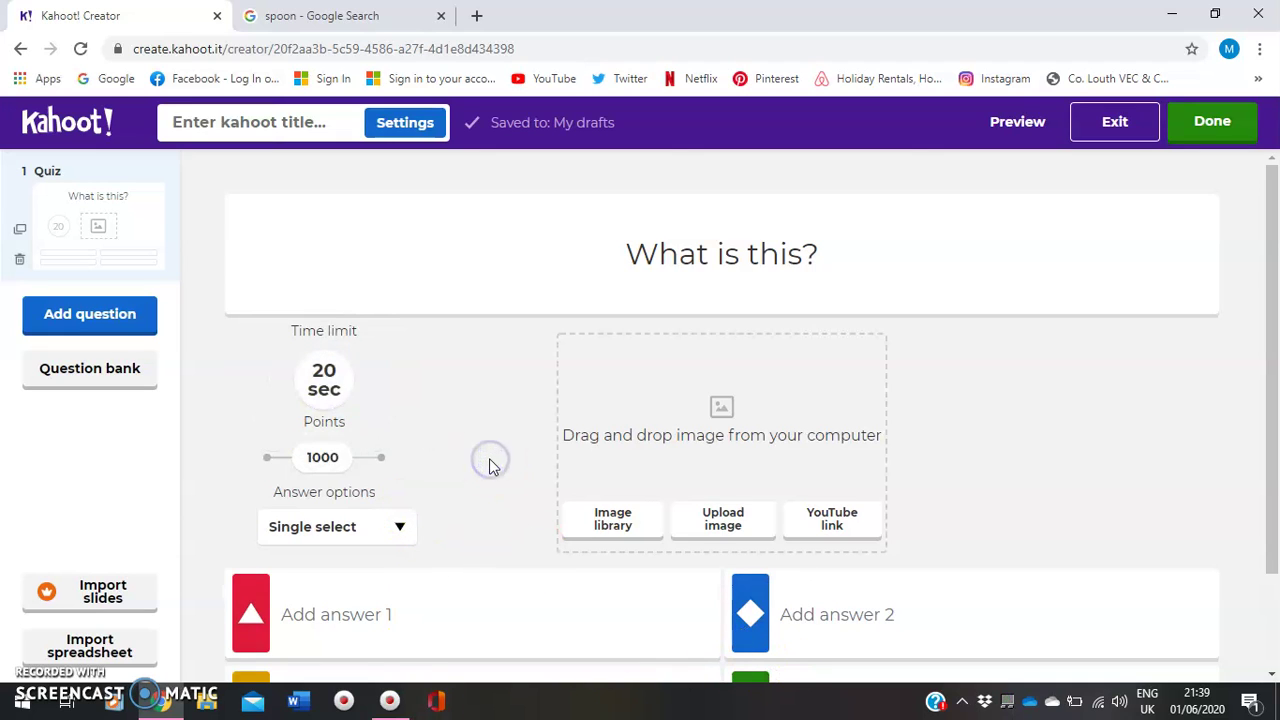
- Search the Kahoot image library for "spoon" and look through the pictures for free ones
click(612, 520)
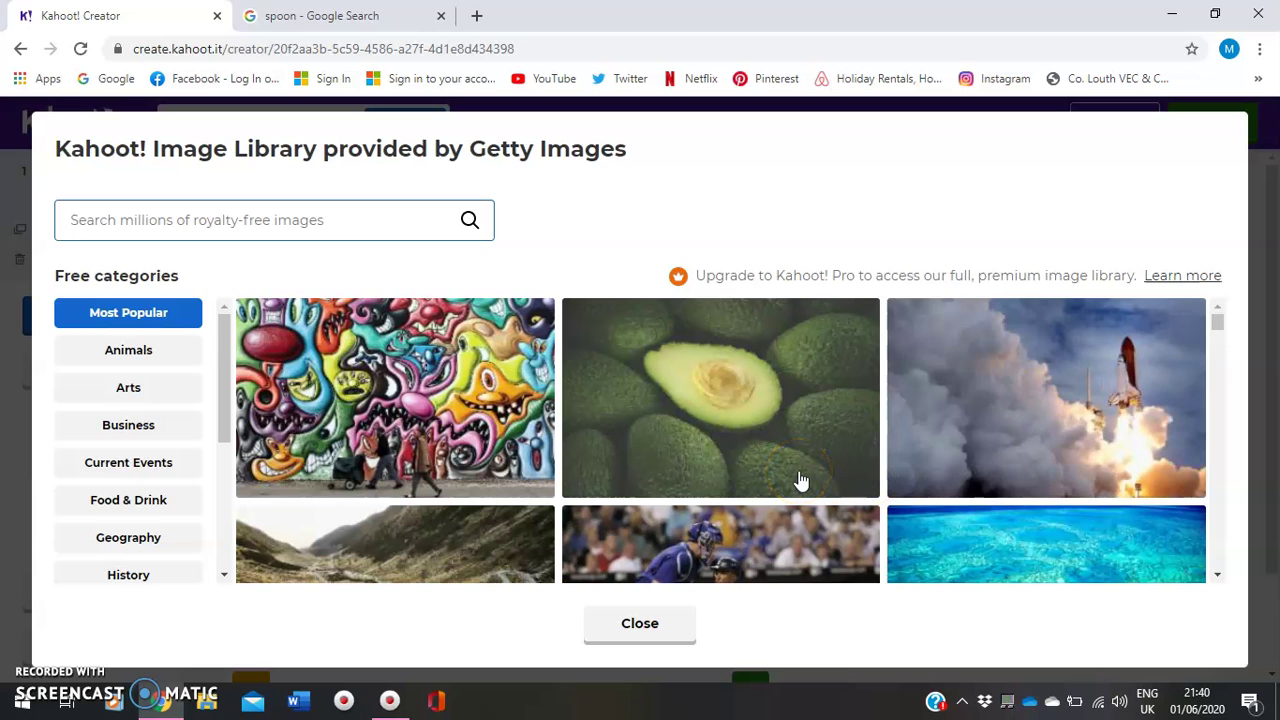
click(273, 220)
click(198, 218)
text(spoon)
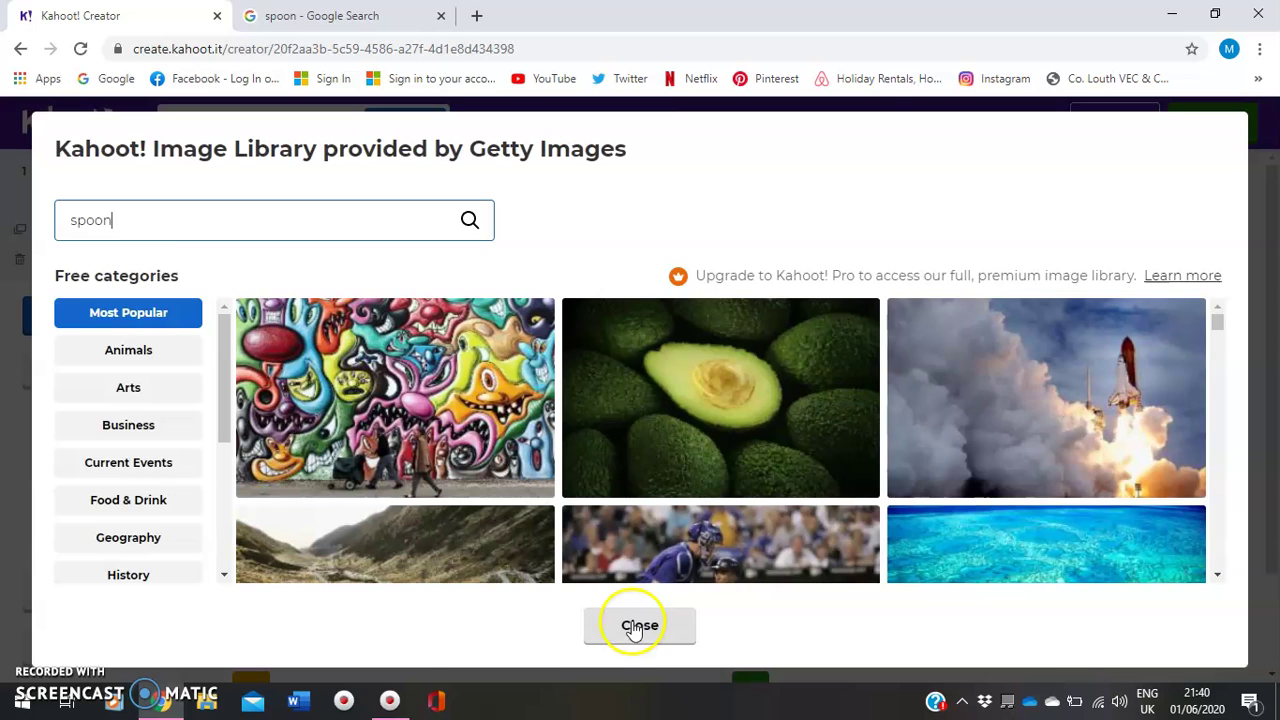
click(198, 228)
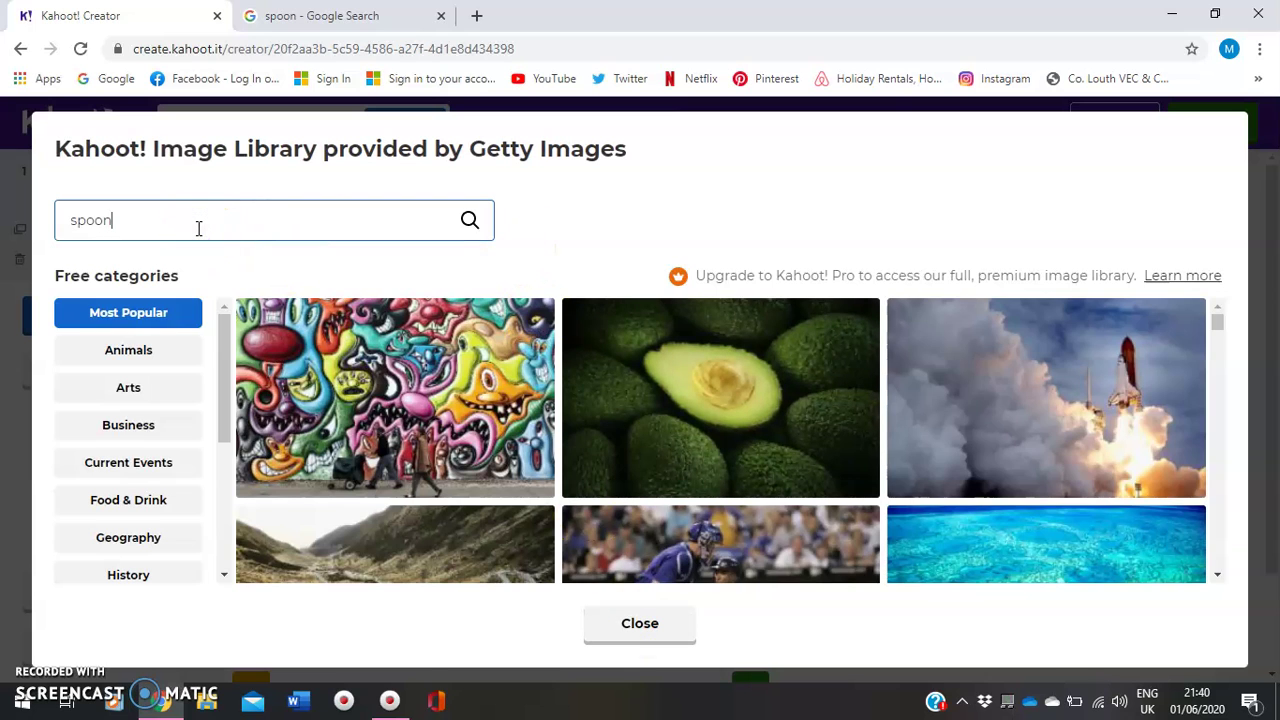
key(Return)
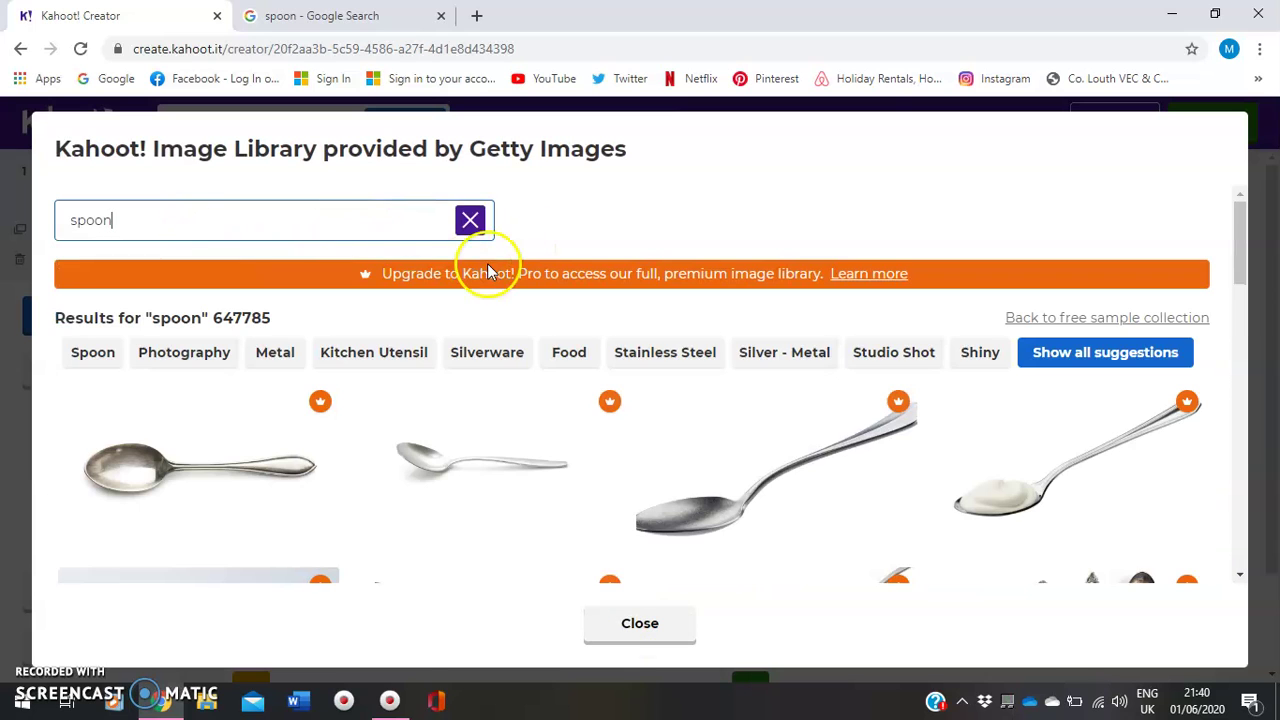
click(1247, 300)
mouse_move(1247, 300)
mouse_down()
mouse_move(1245, 338)
mouse_move(1236, 294)
mouse_up()
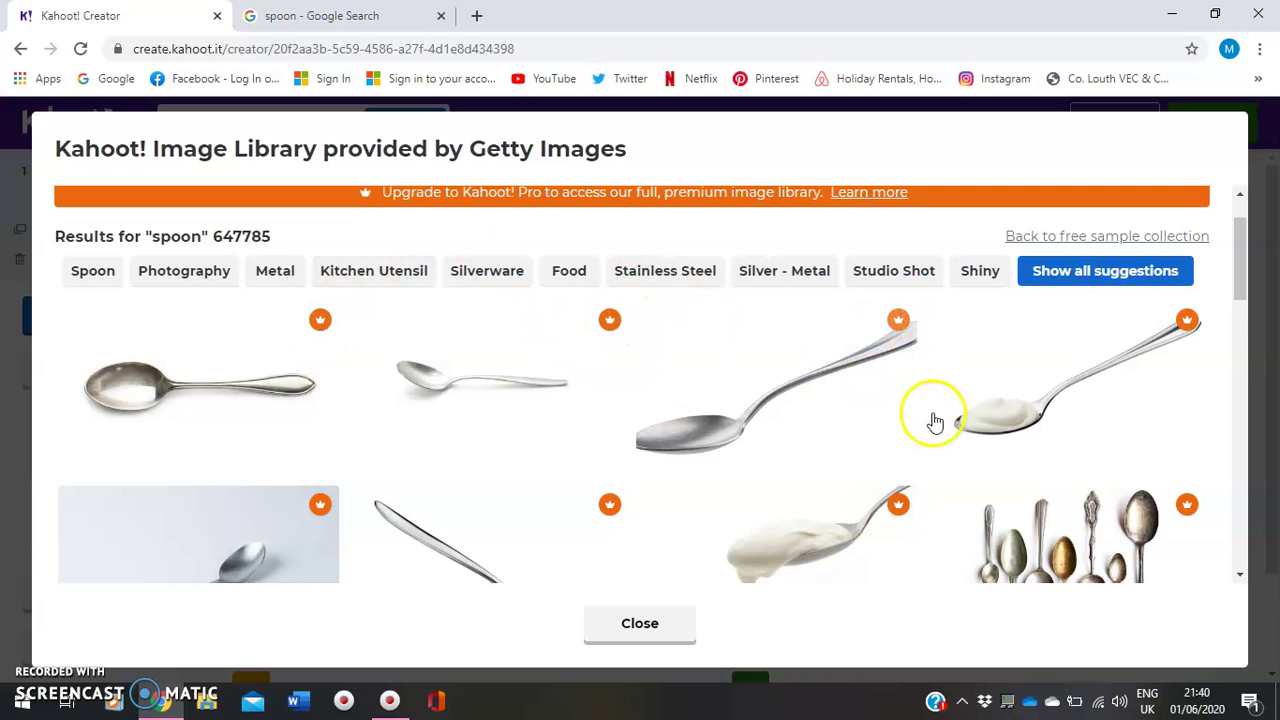
- Search the image library for "frying pan" and look through the pictures for free ones
drag(1247, 266, 1237, 208)
click(143, 224)
key(BackSpace)
key(BackSpace)
key(BackSpace)
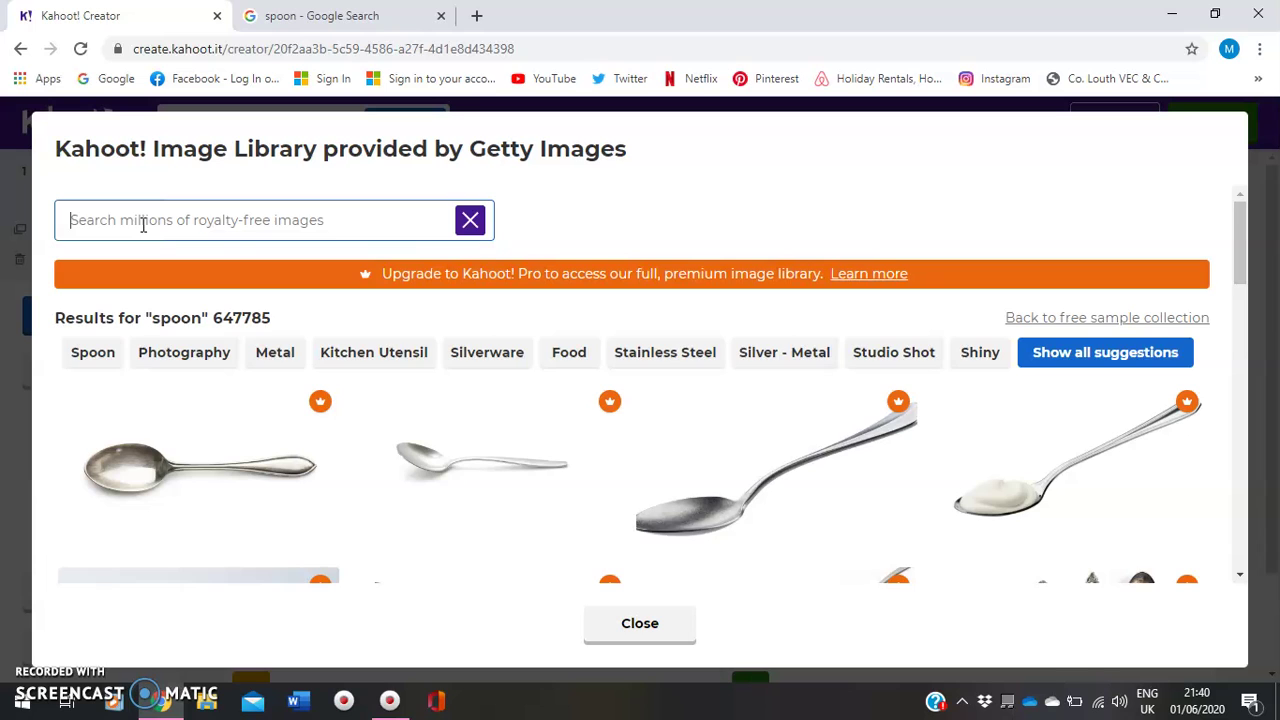
text(frying pan)
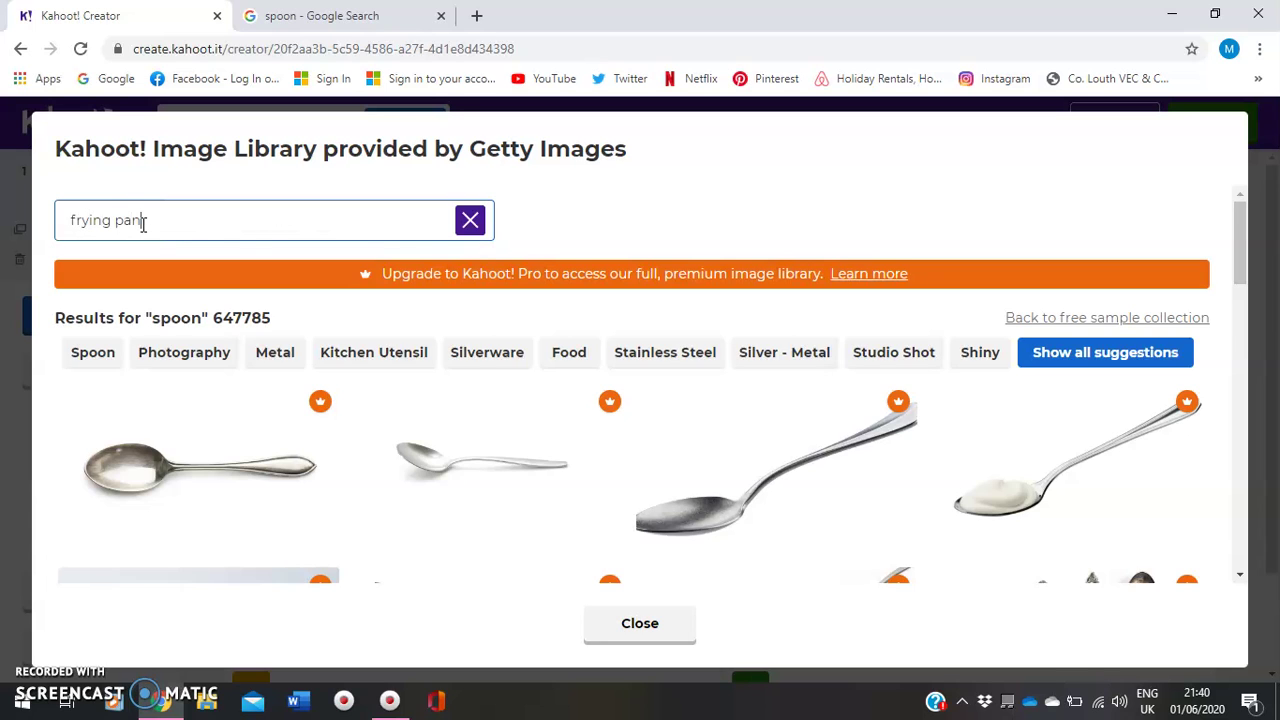
key(Return)
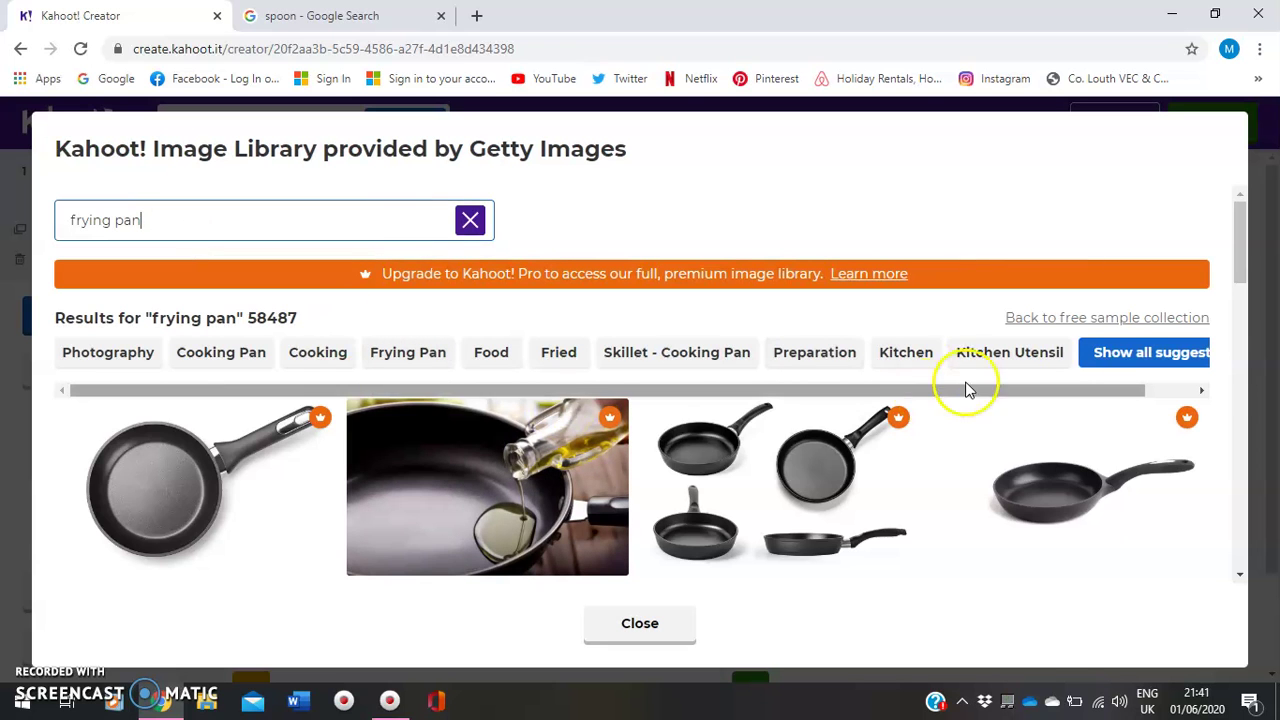
drag(1240, 285, 1114, 186)
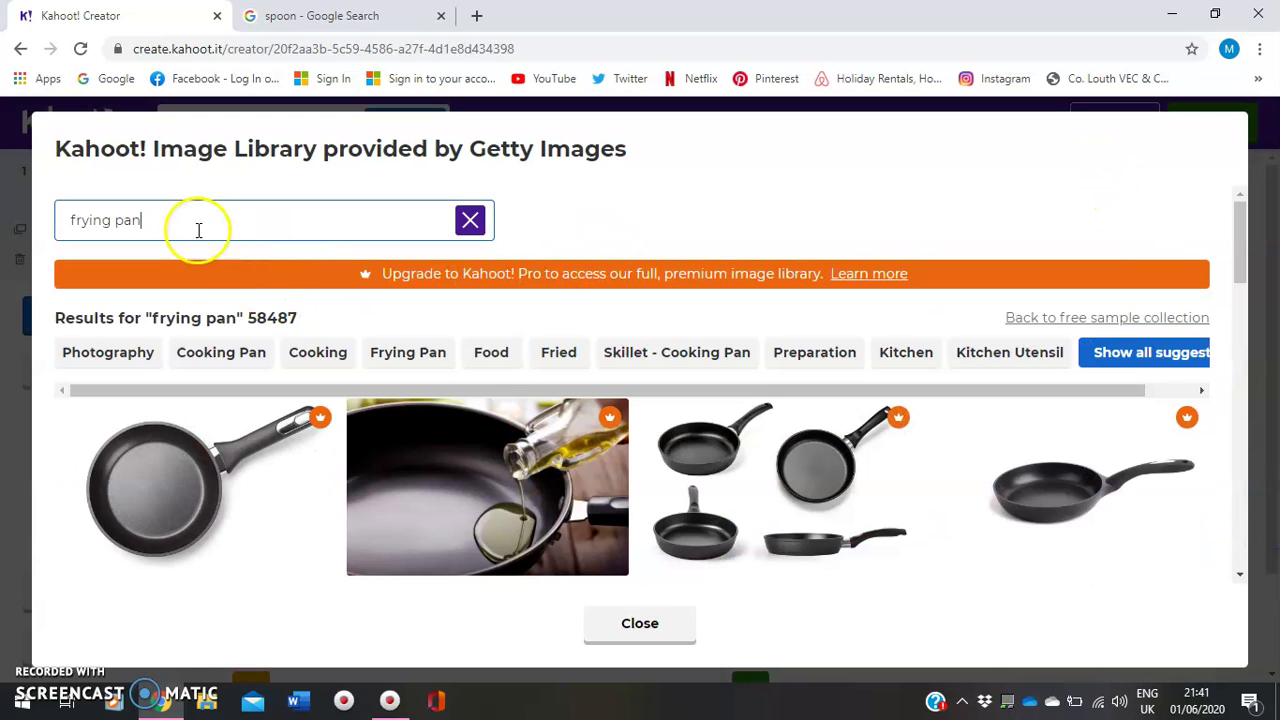
- Clear the image search and add the prawns picture from the free Food & Drink category to the question
click(470, 220)
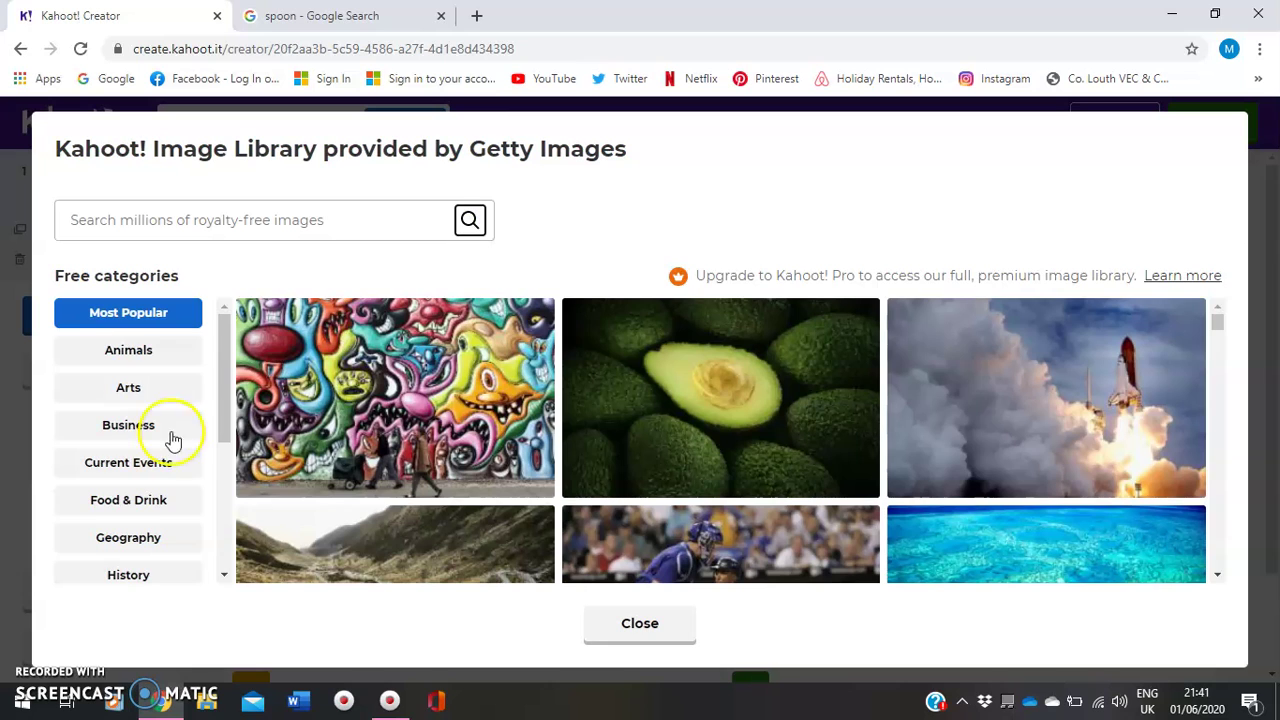
click(116, 508)
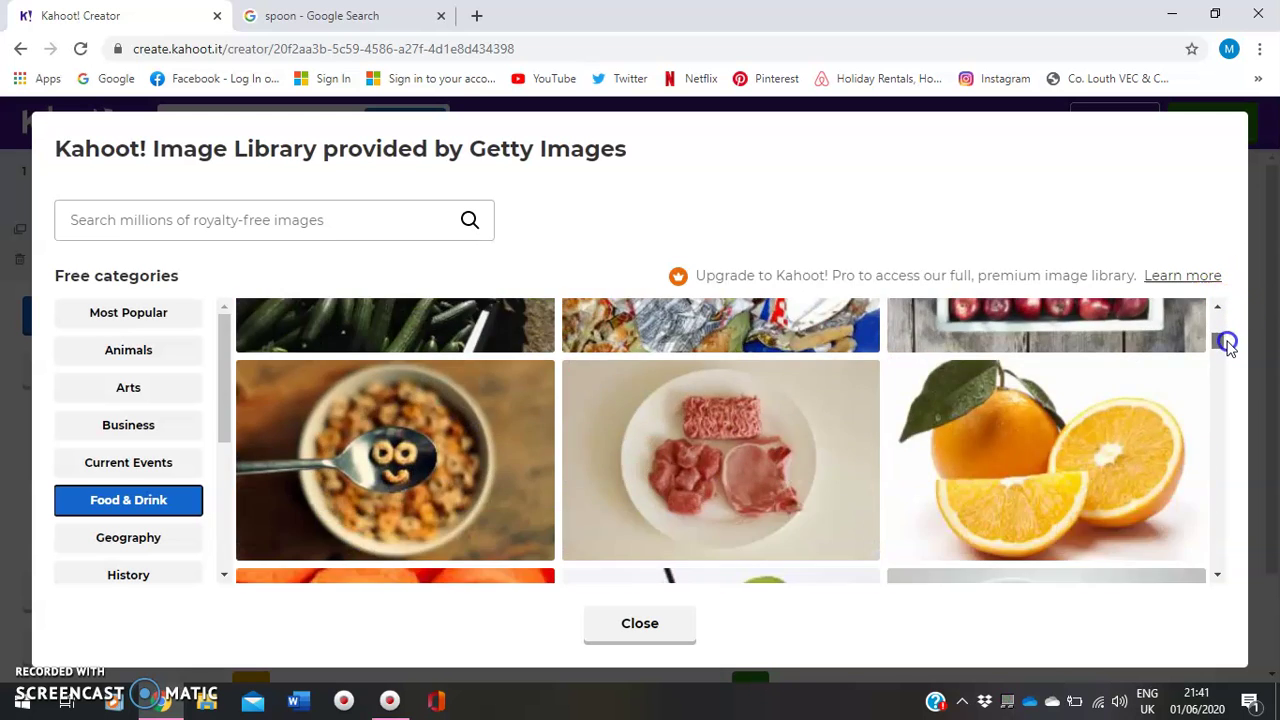
drag(1230, 366, 1260, 472)
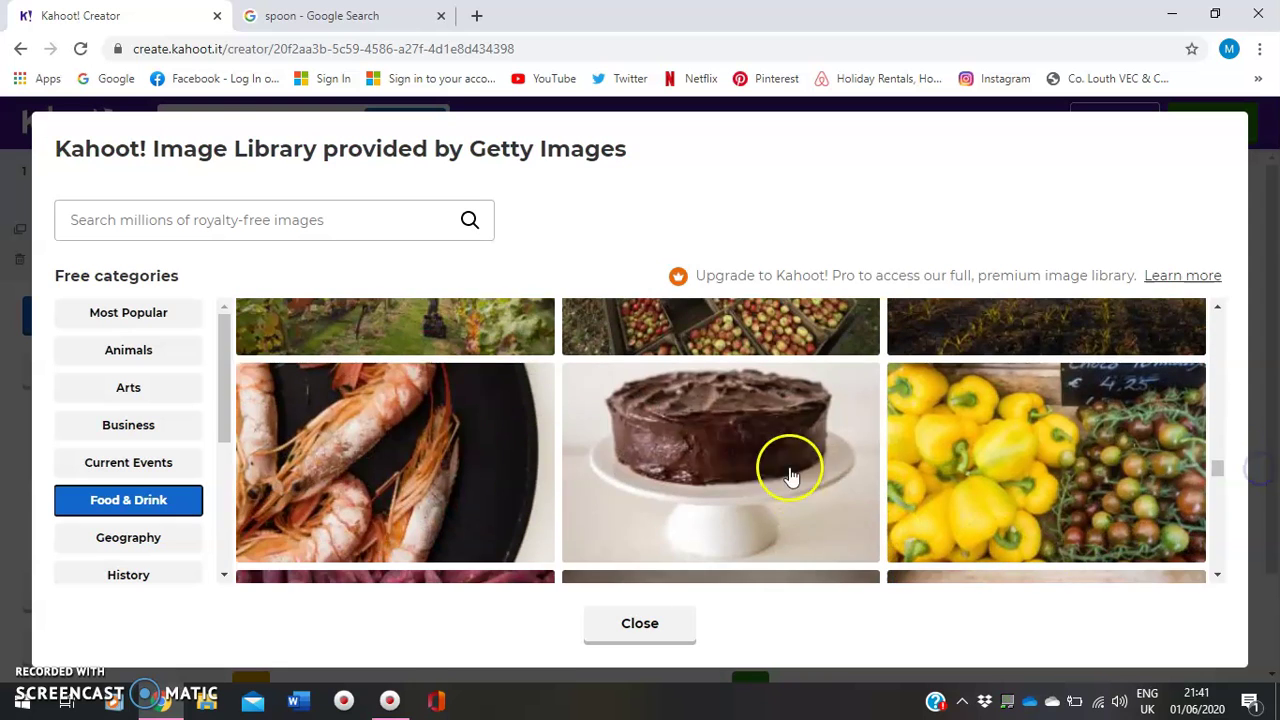
click(418, 481)
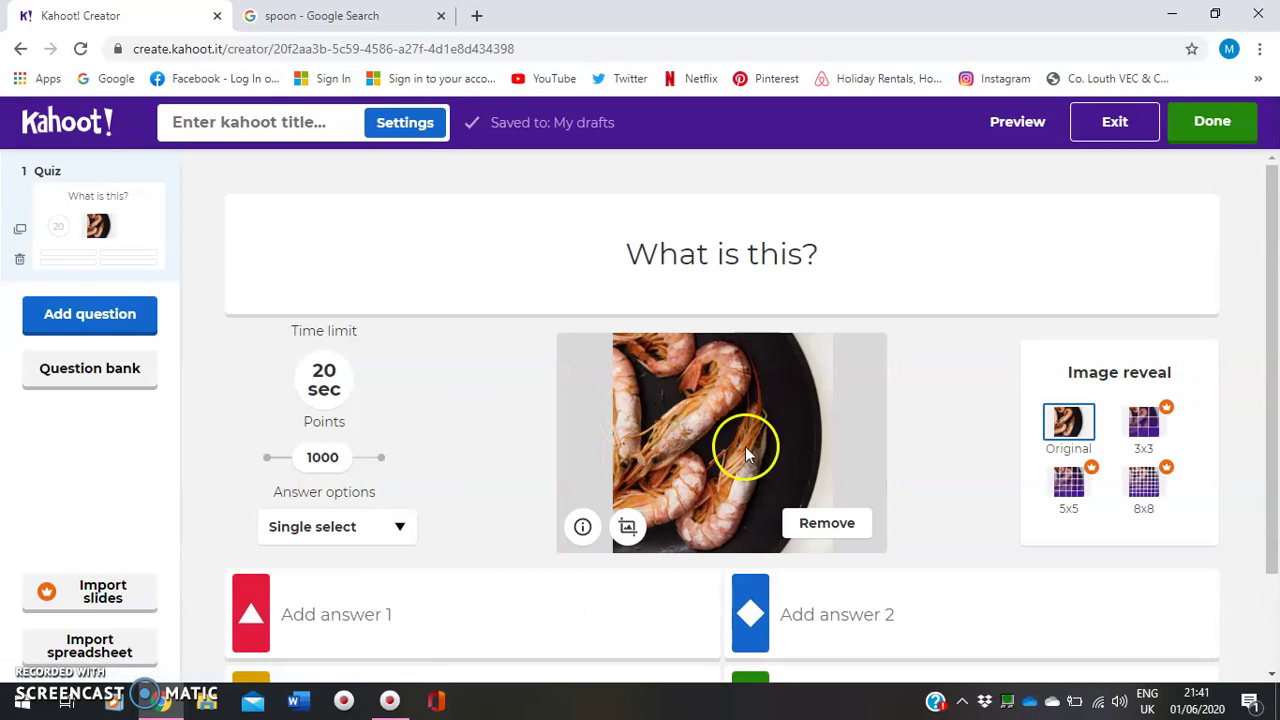
drag(1268, 190, 1275, 340)
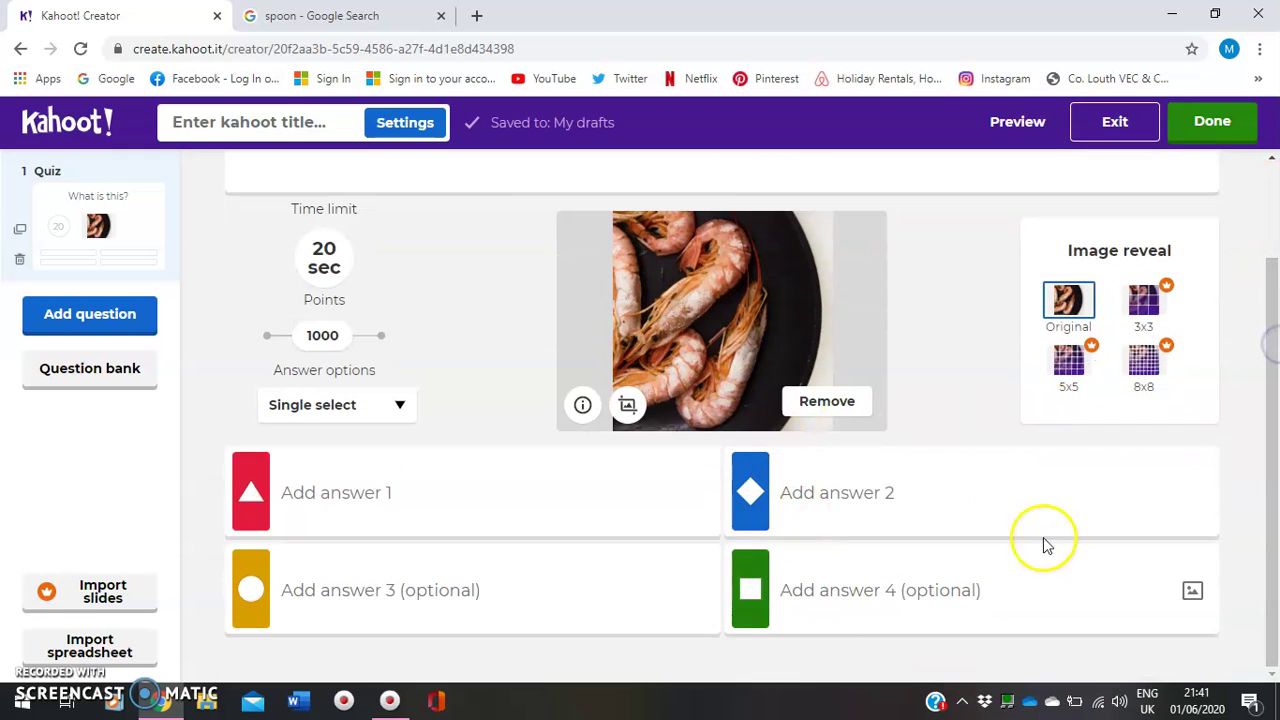
- Fill in the four answers of the prawns picture question as "Kettle", "Frying pan", "pot" and "fork"
click(426, 484)
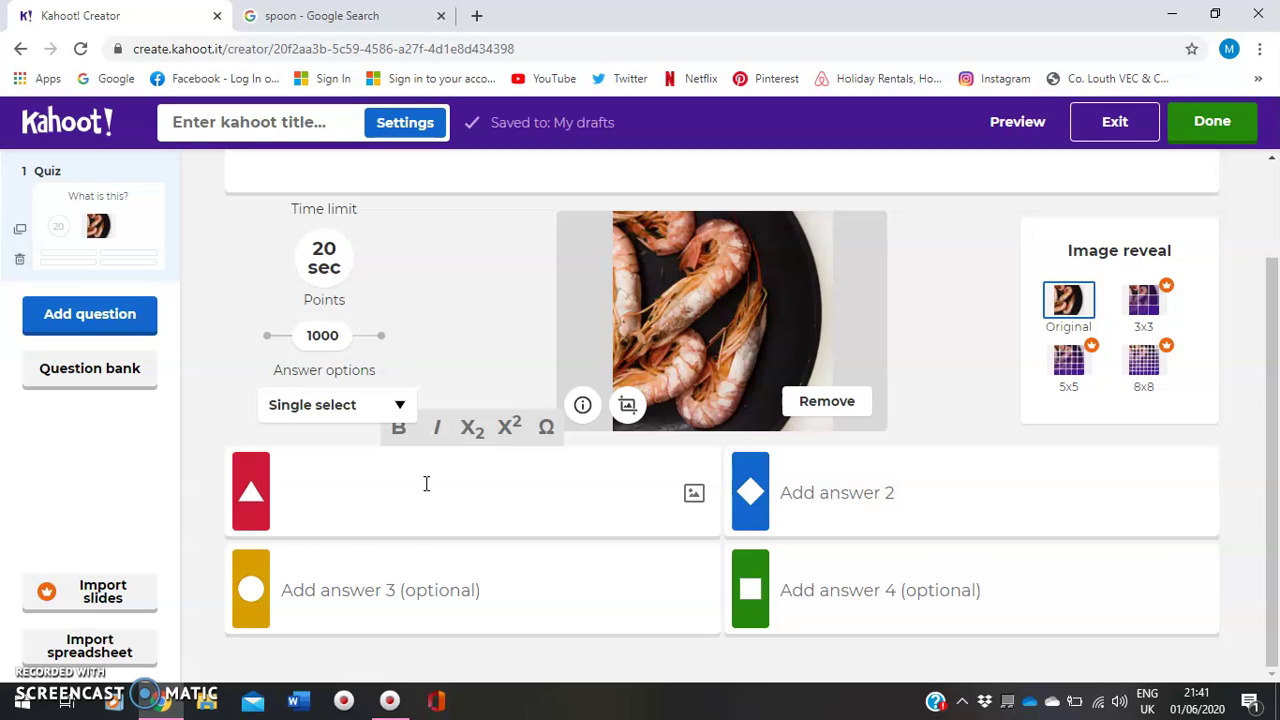
text(Kettle)
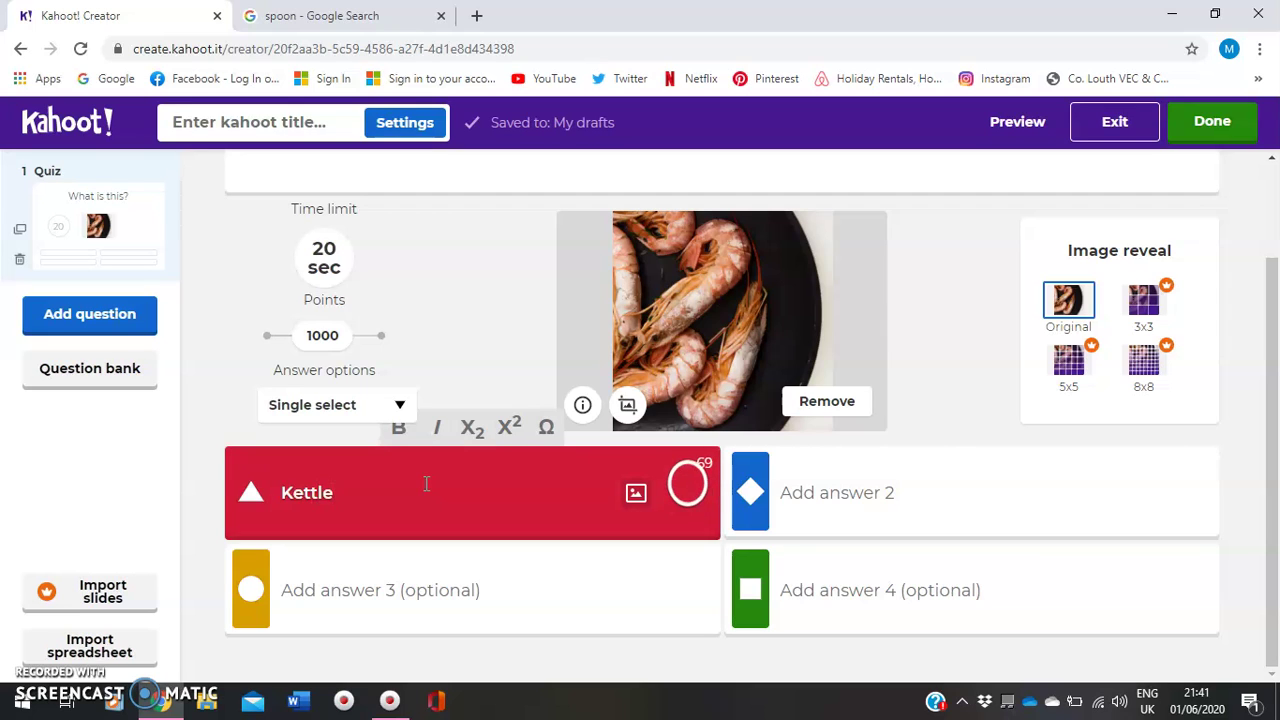
click(892, 503)
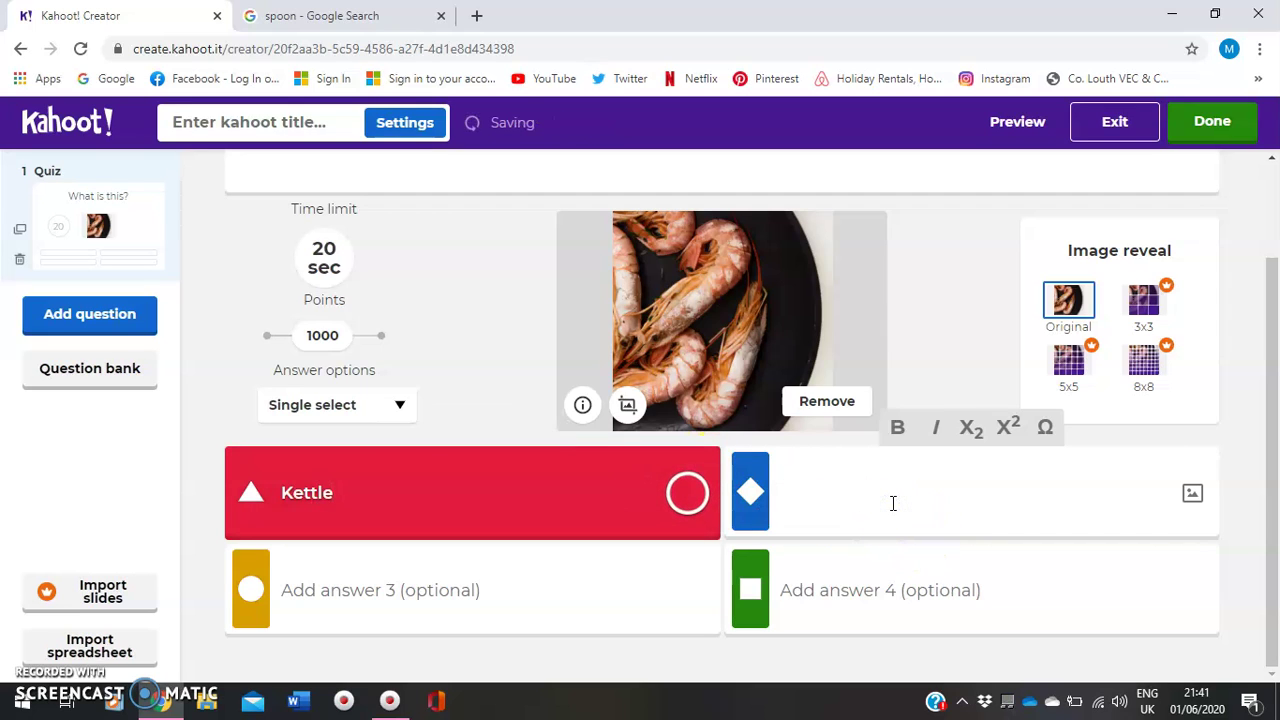
text(Frying pan)
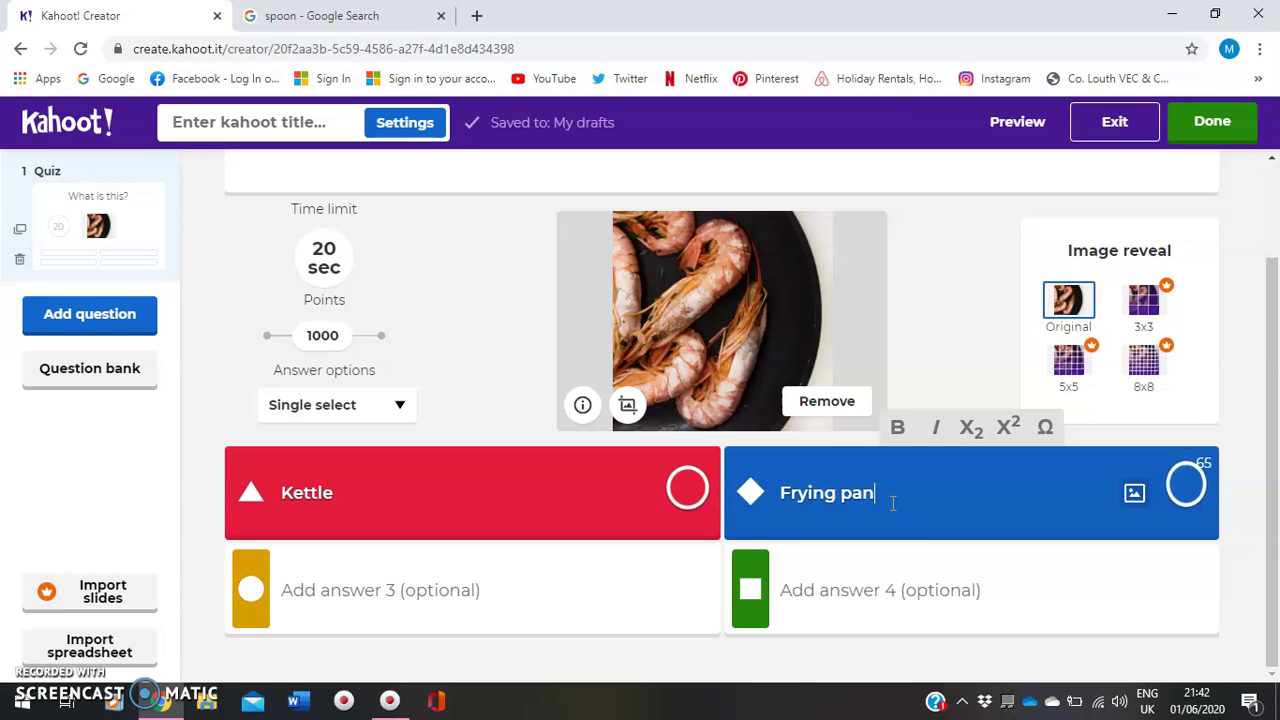
click(501, 591)
text(po)
click(966, 585)
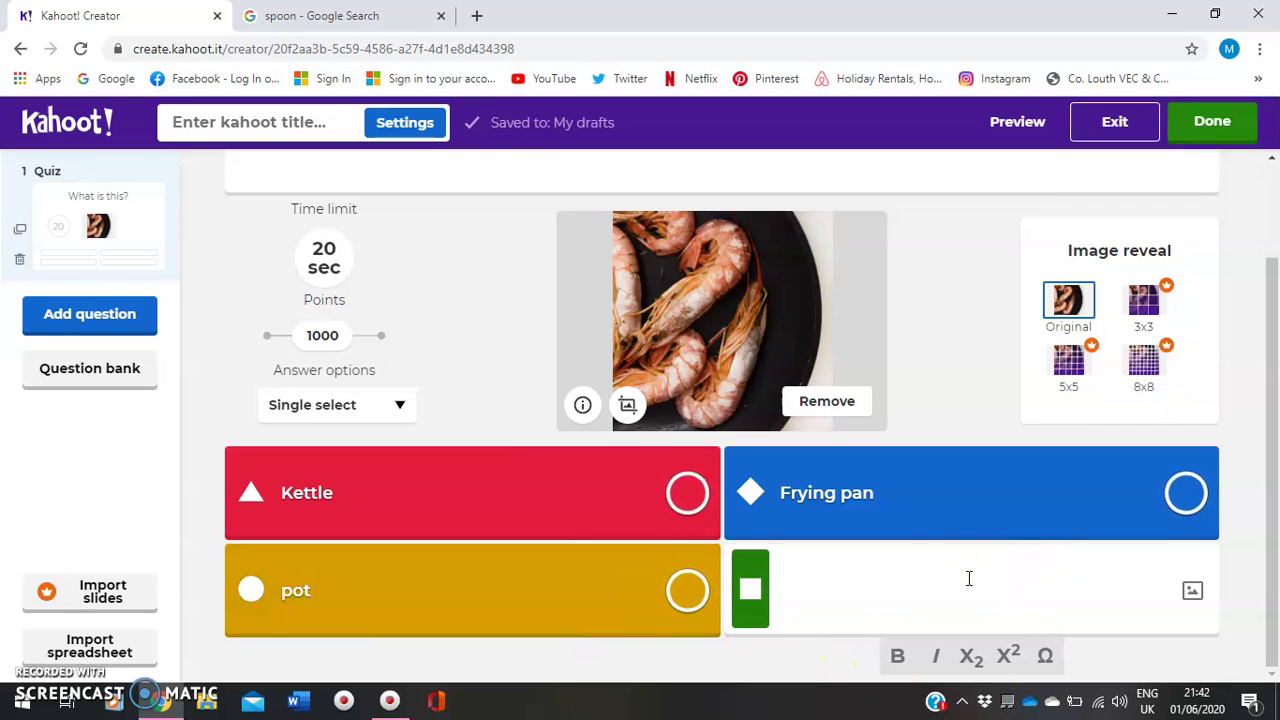
text(fork)
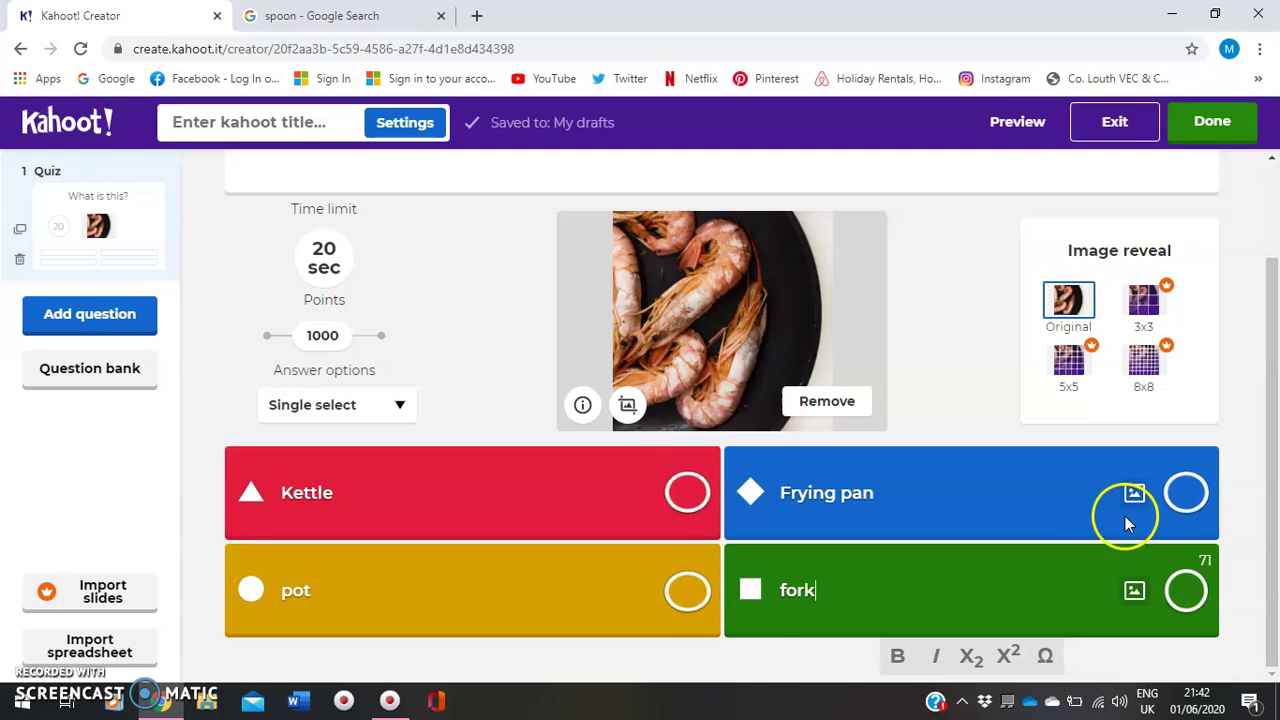
- Mark "Frying pan" as the correct answer to the first question
click(1238, 342)
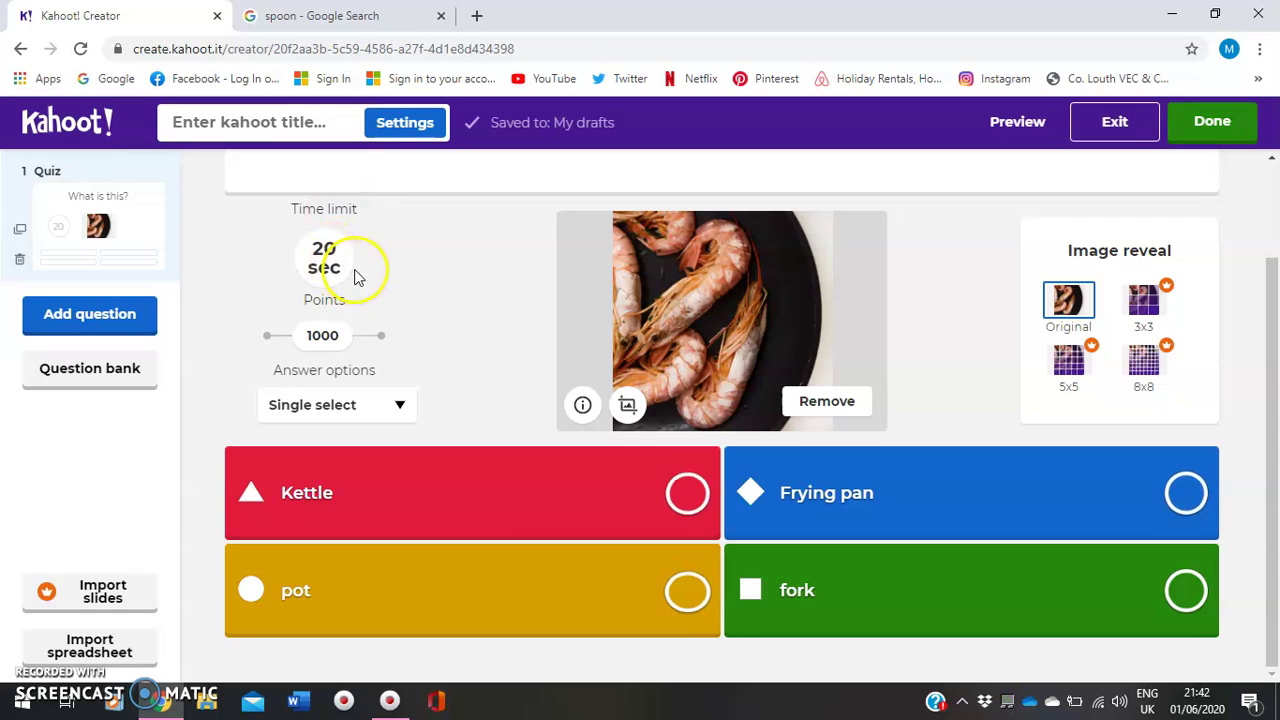
mouse_move(1262, 423)
mouse_down()
mouse_move(1271, 371)
mouse_move(1271, 407)
mouse_up()
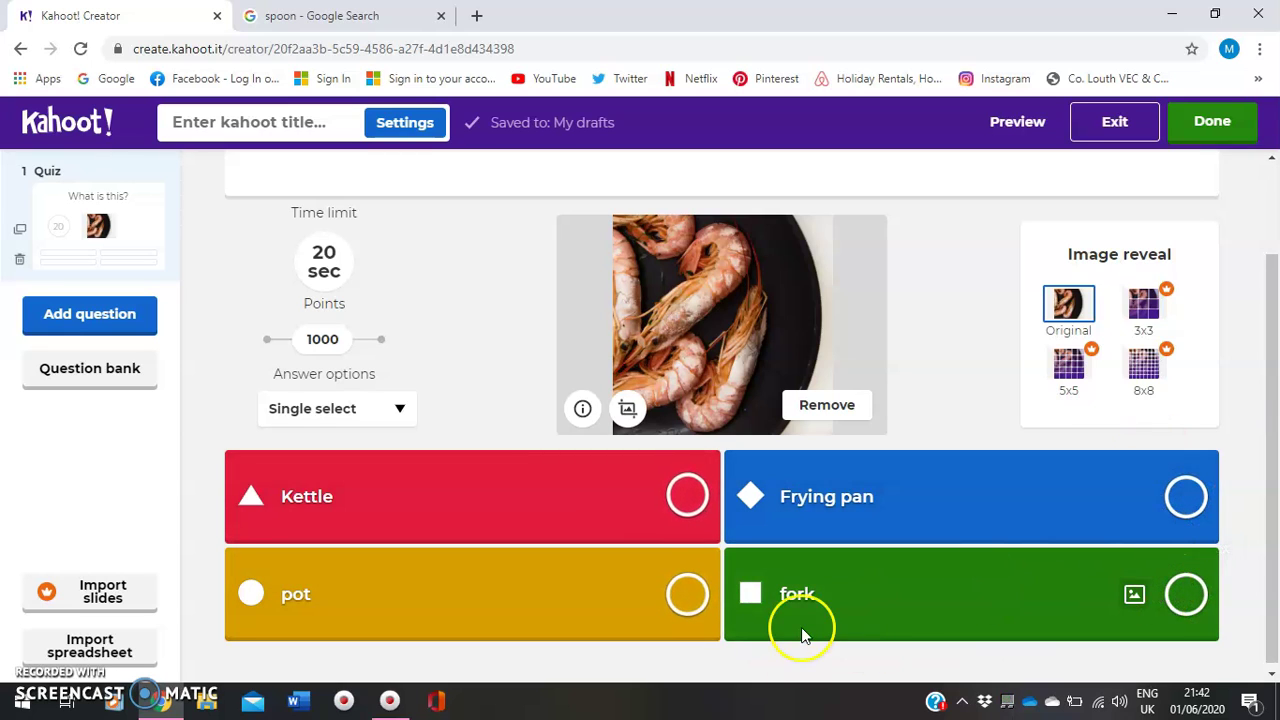
click(1186, 496)
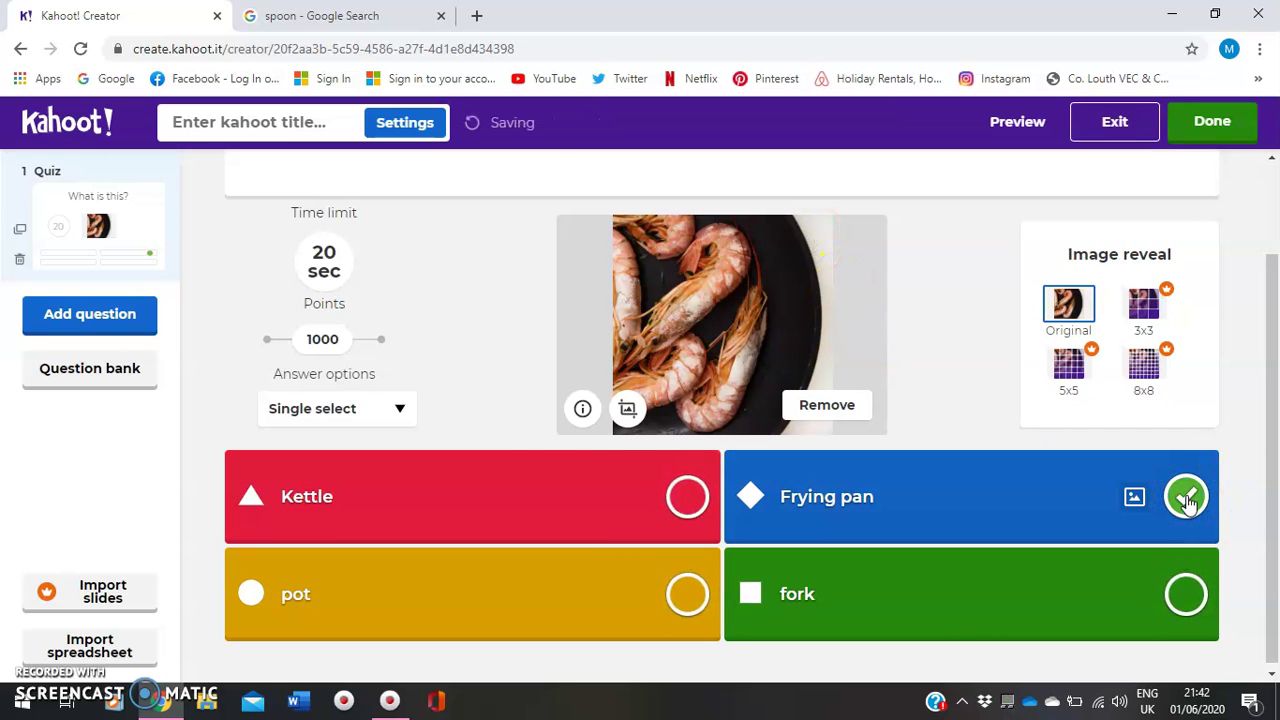
- Add a true or false question with the statement "I can use a spoon to eat soup."
click(106, 320)
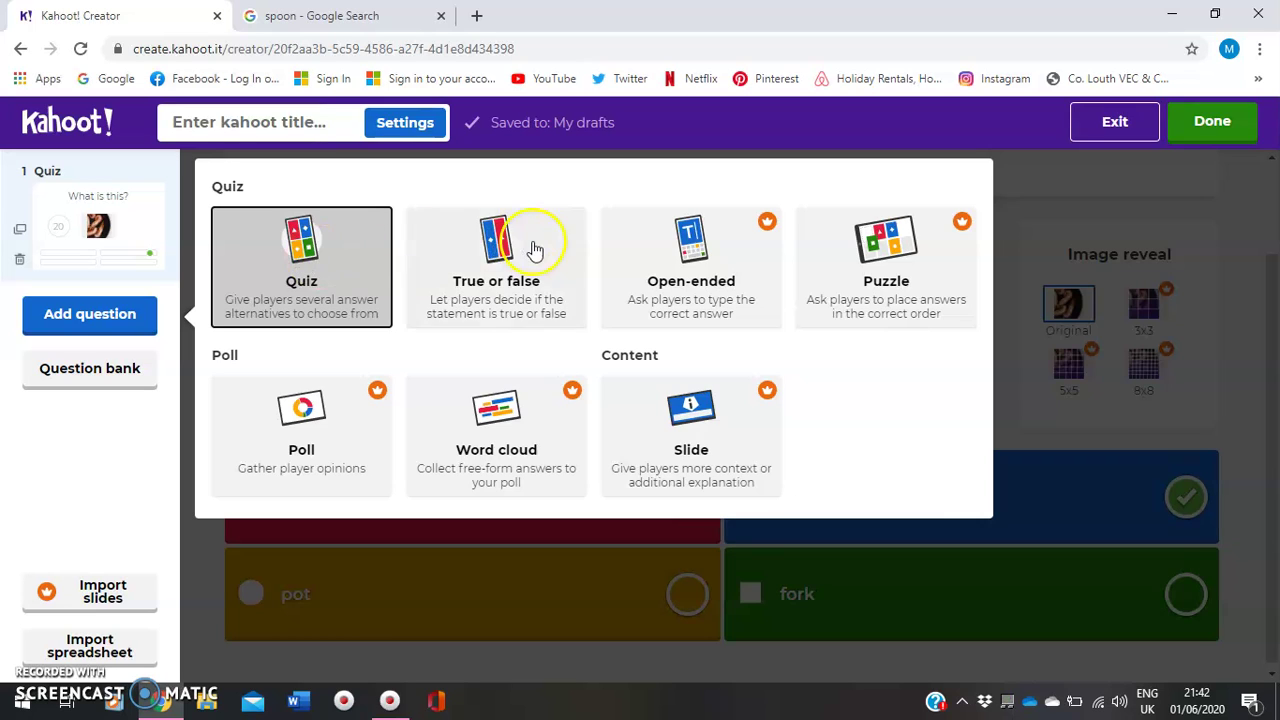
click(471, 279)
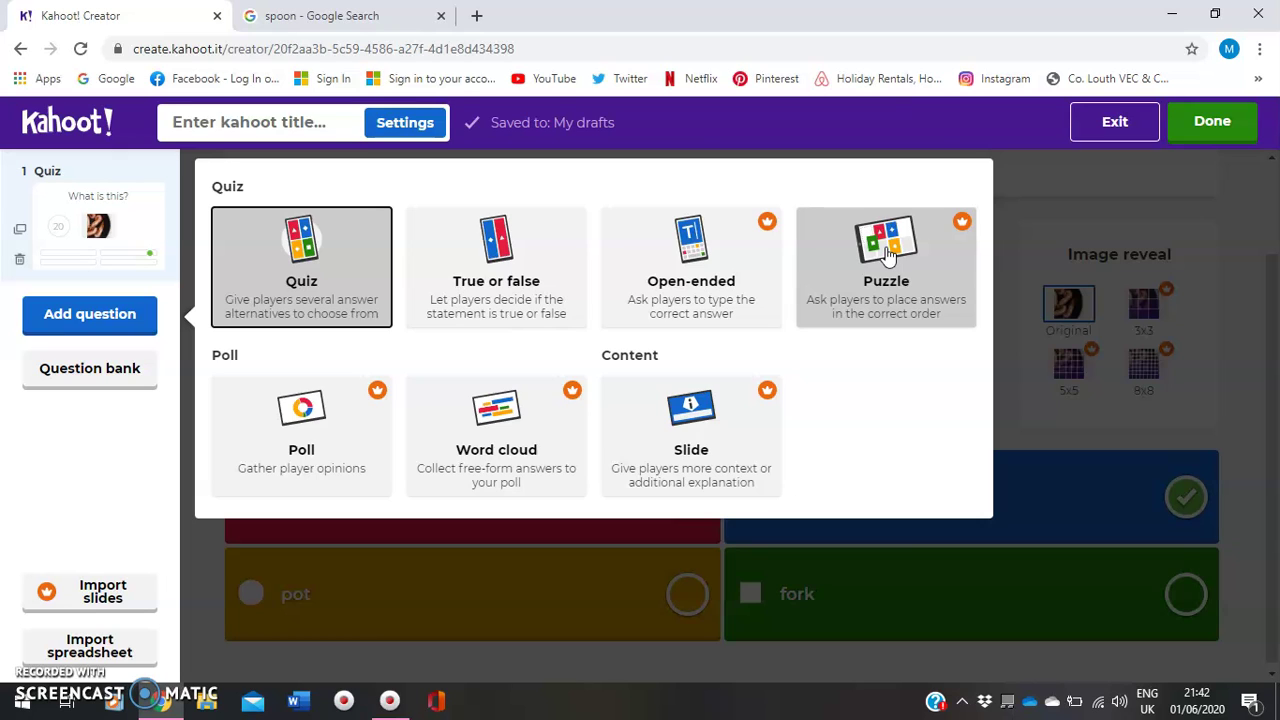
click(508, 258)
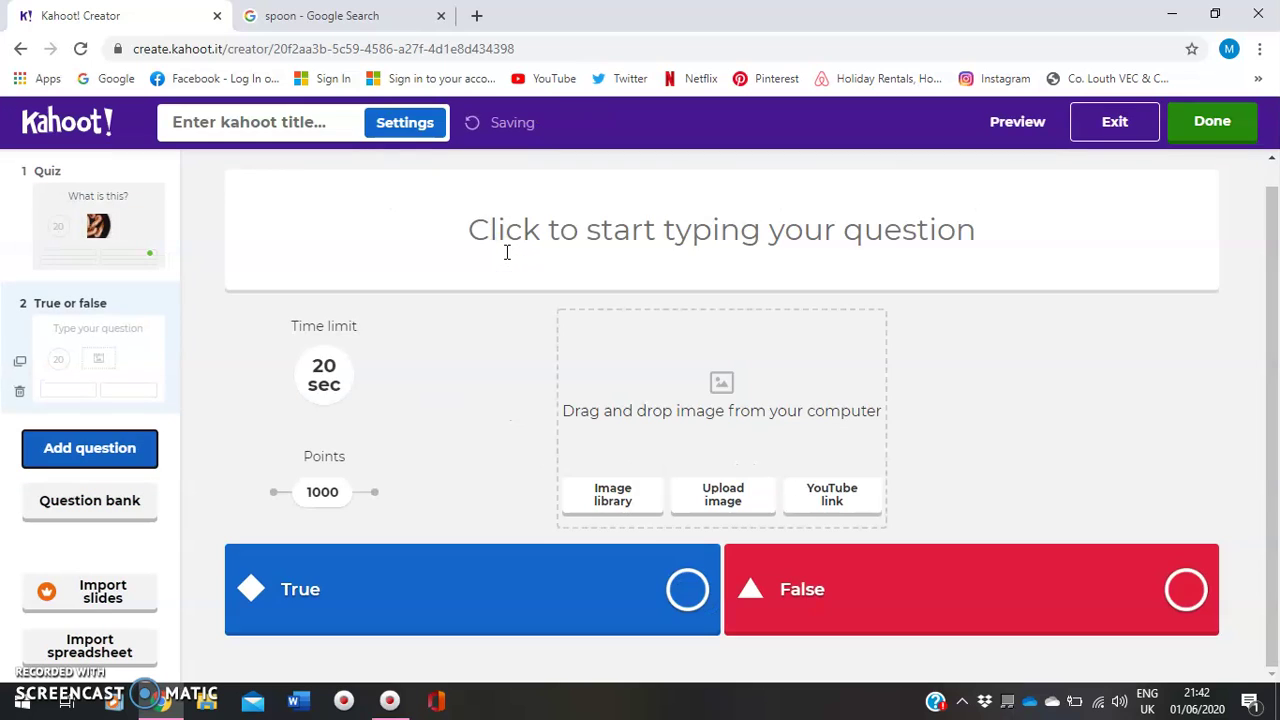
click(638, 219)
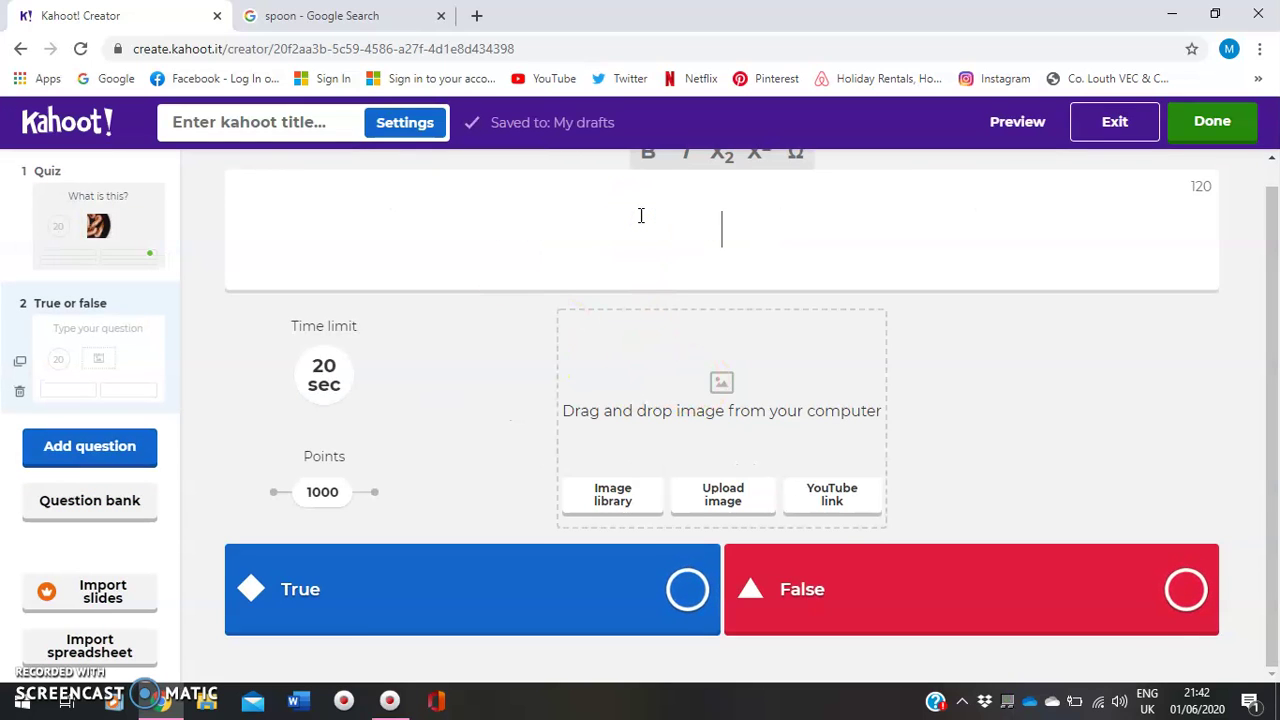
text(I can use )
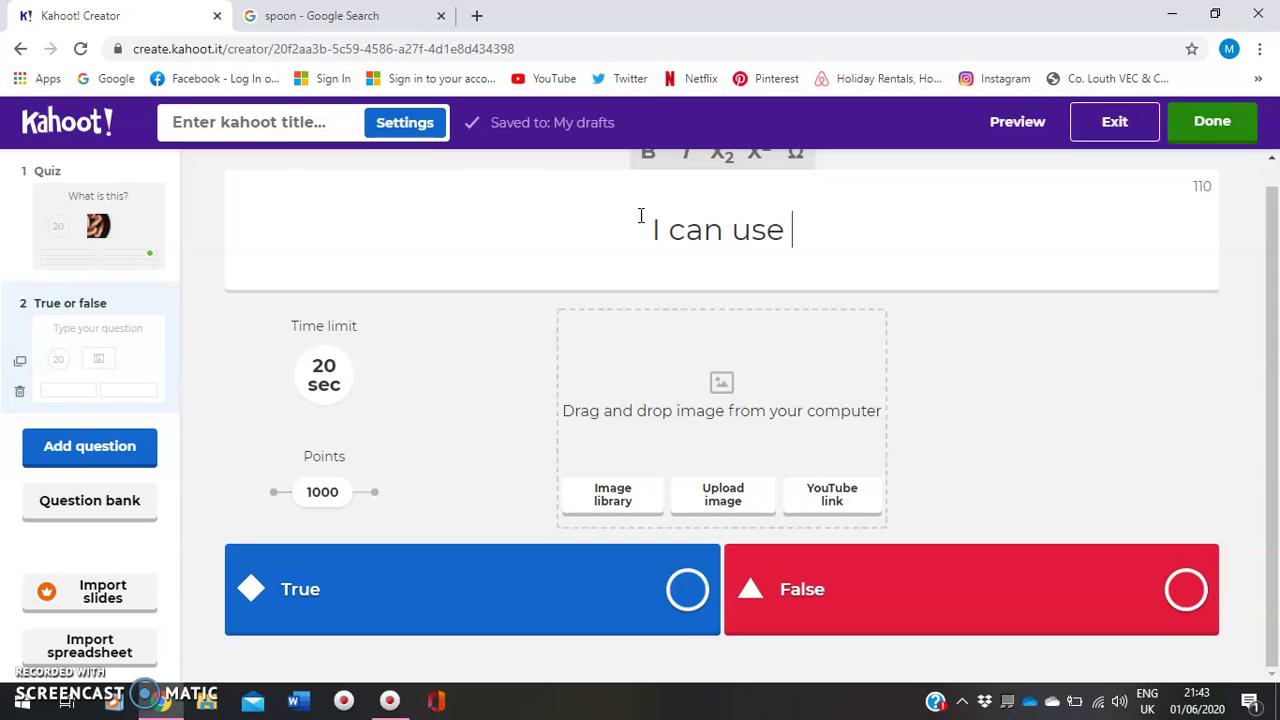
text(a spoo)
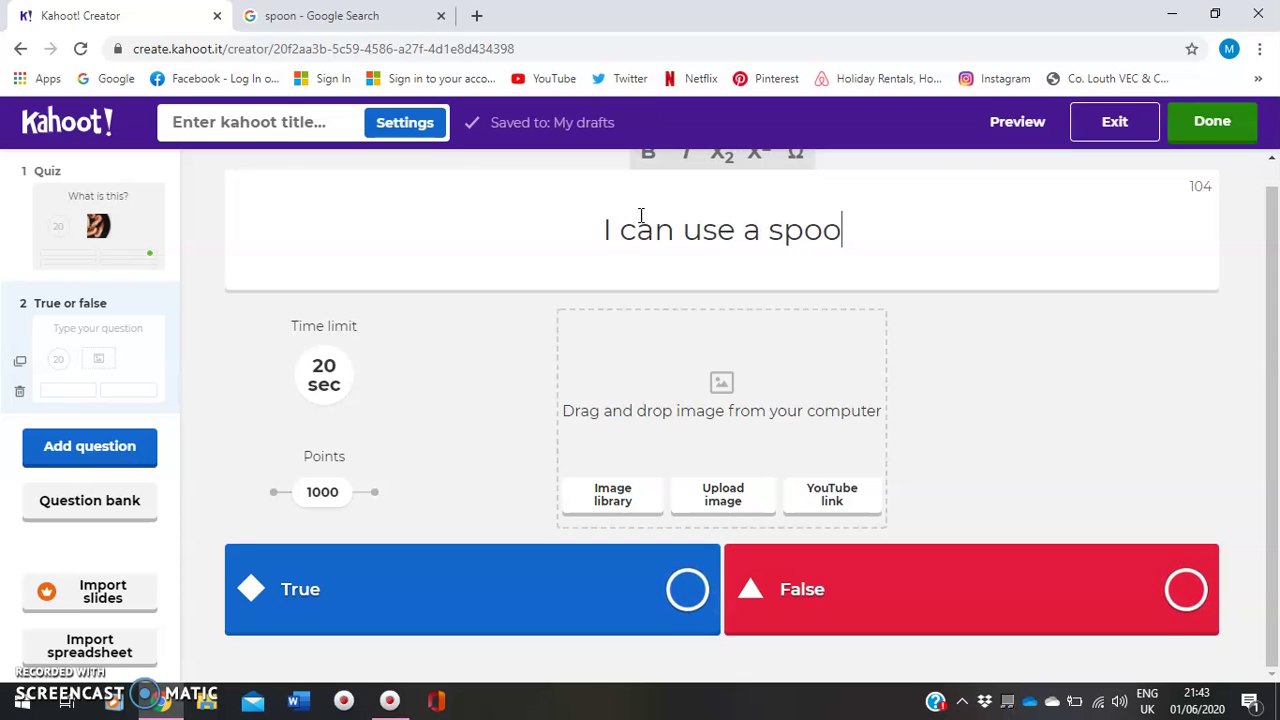
text(n to eat sp)
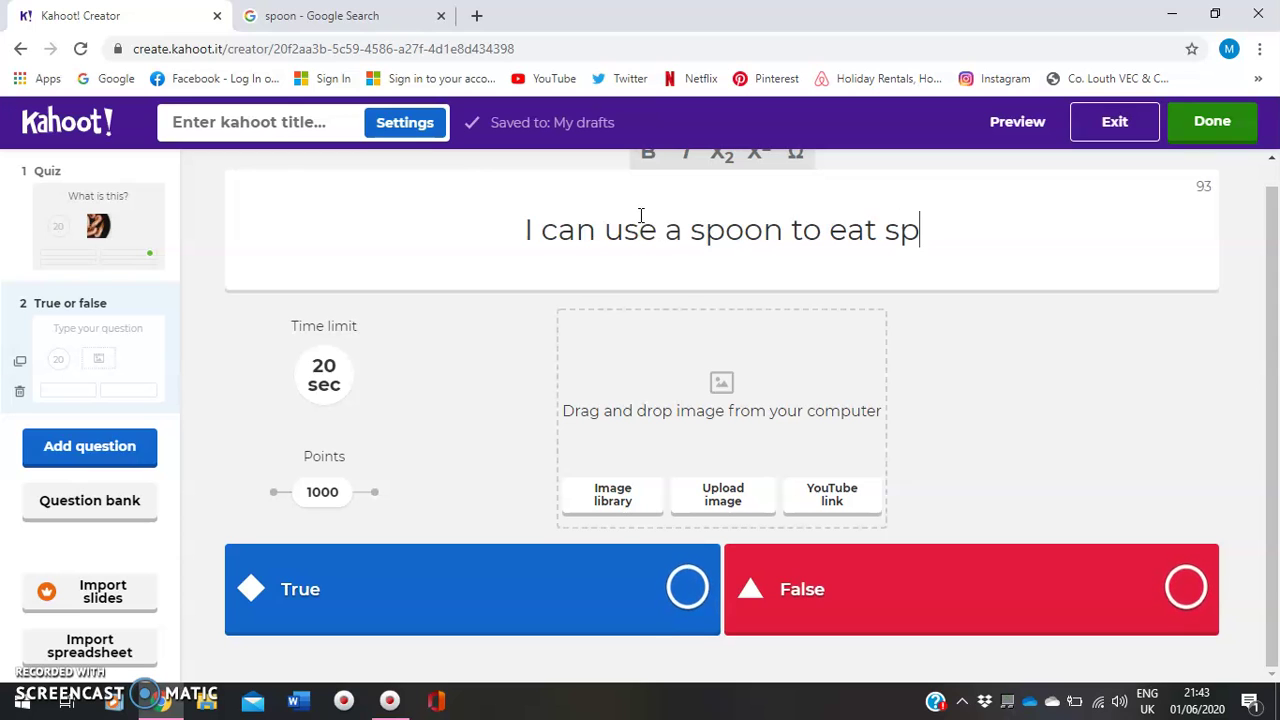
key(BackSpace)
text(oup.)
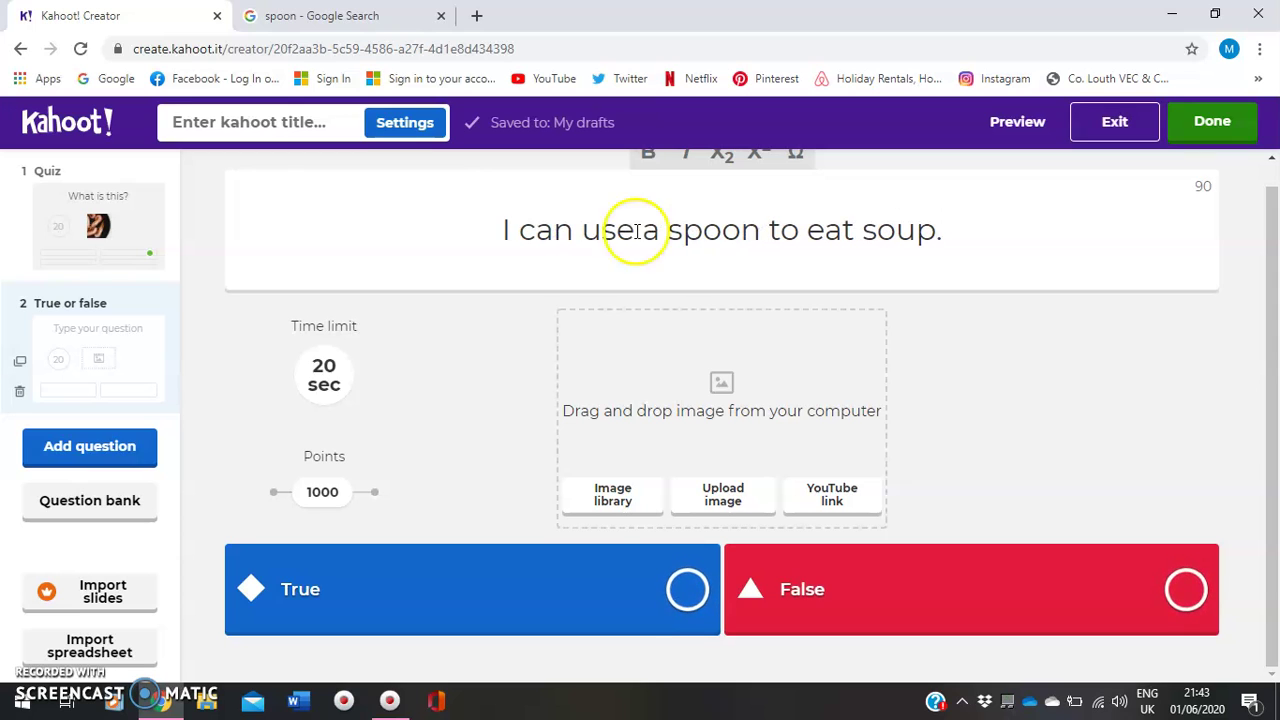
- Upload the spoon JPG from the "A0 and L0 Lit Lessons!" folder to the true or false question and mark True as correct
click(615, 497)
click(714, 493)
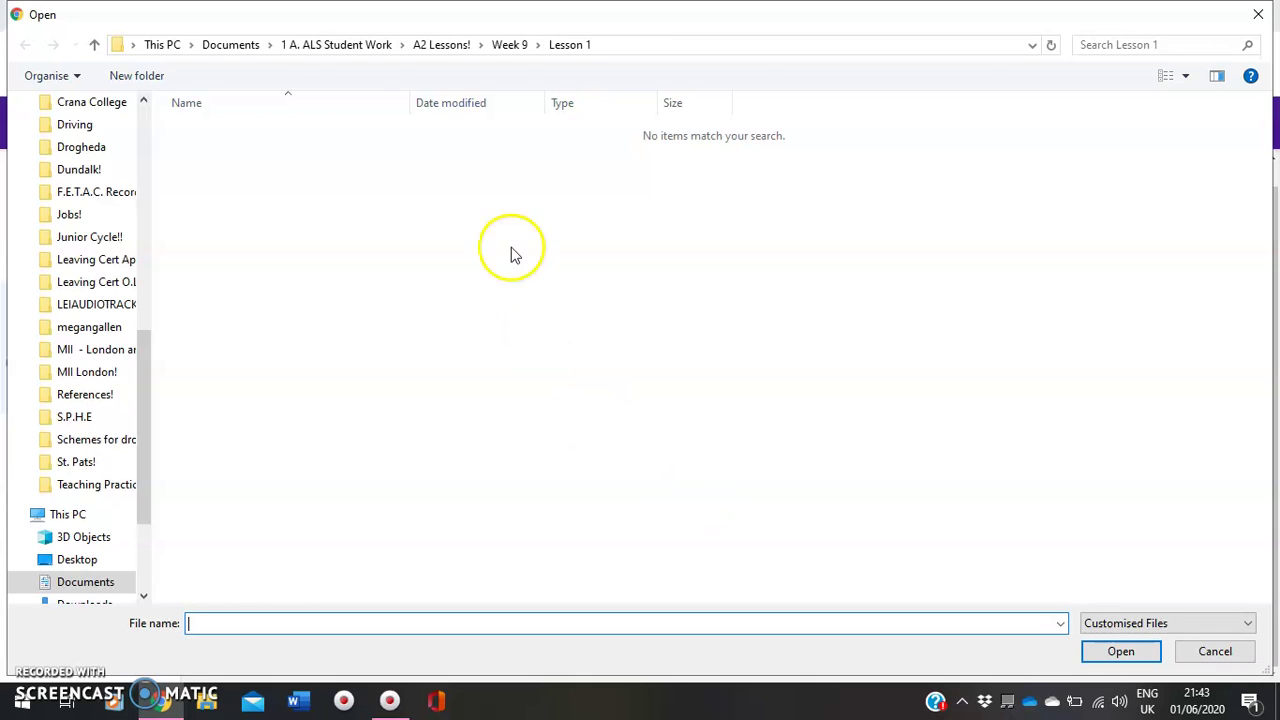
click(345, 47)
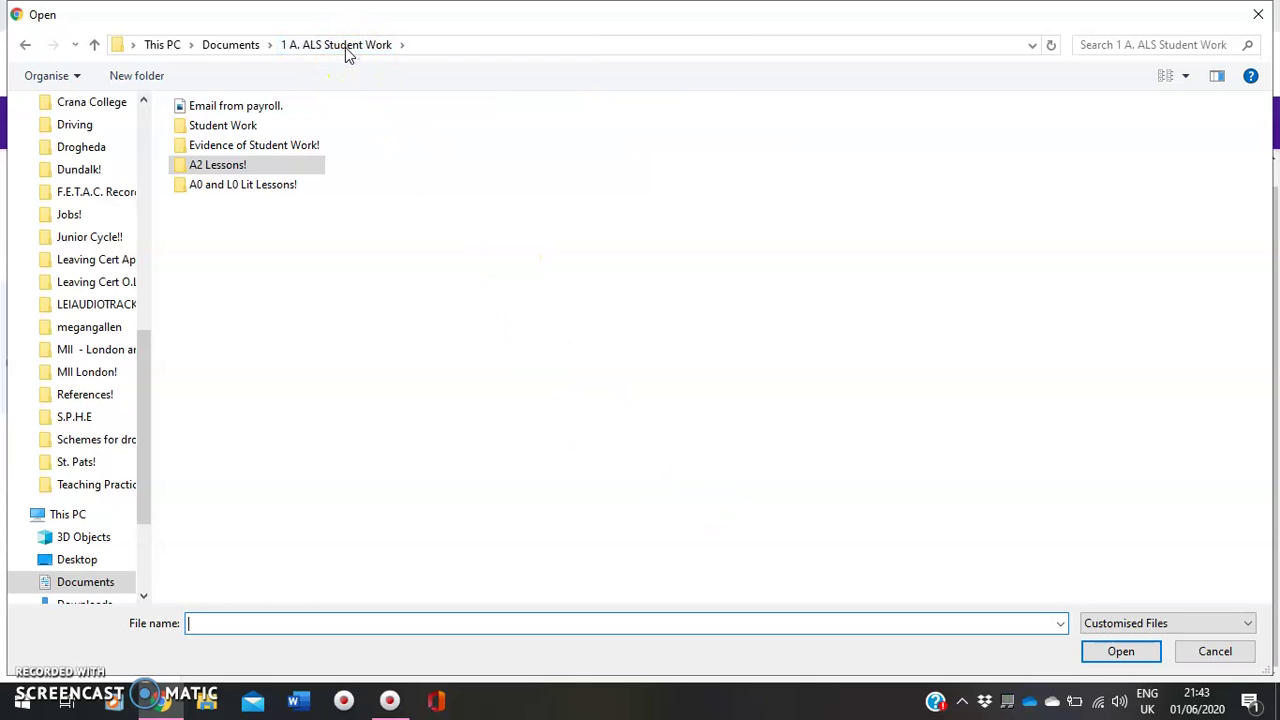
click(219, 189)
double_click(219, 189)
click(205, 316)
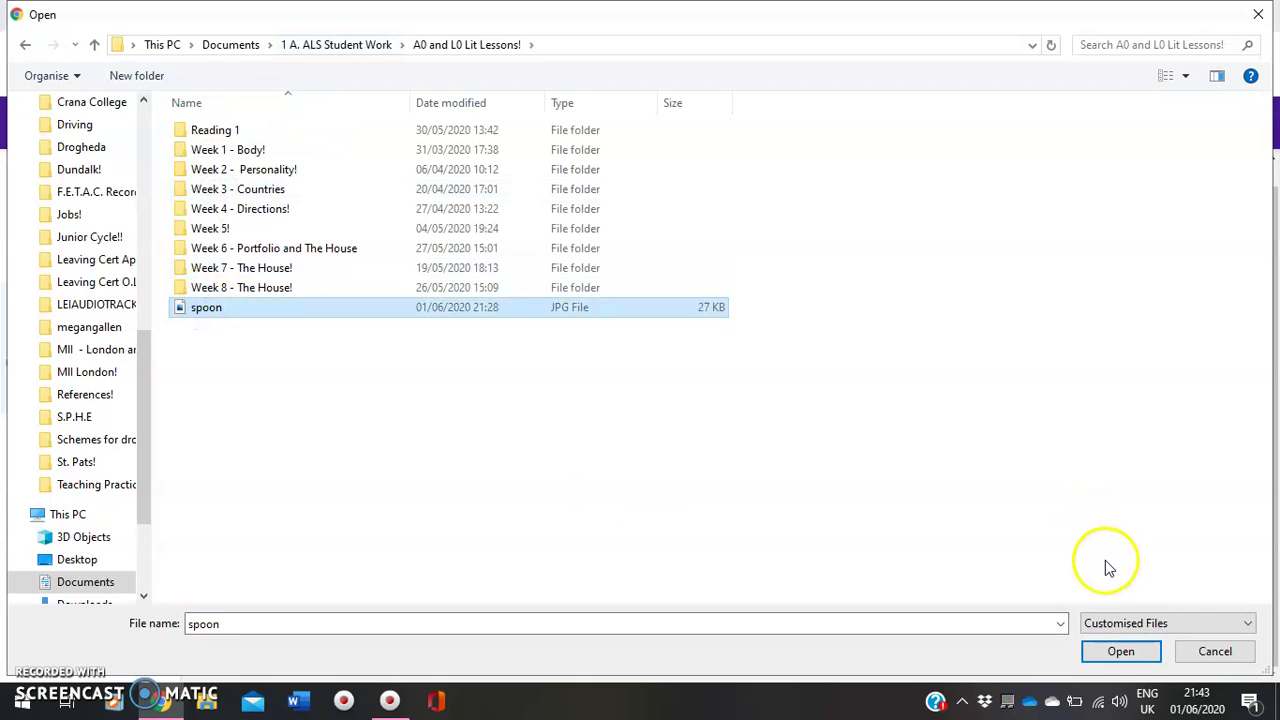
click(1101, 654)
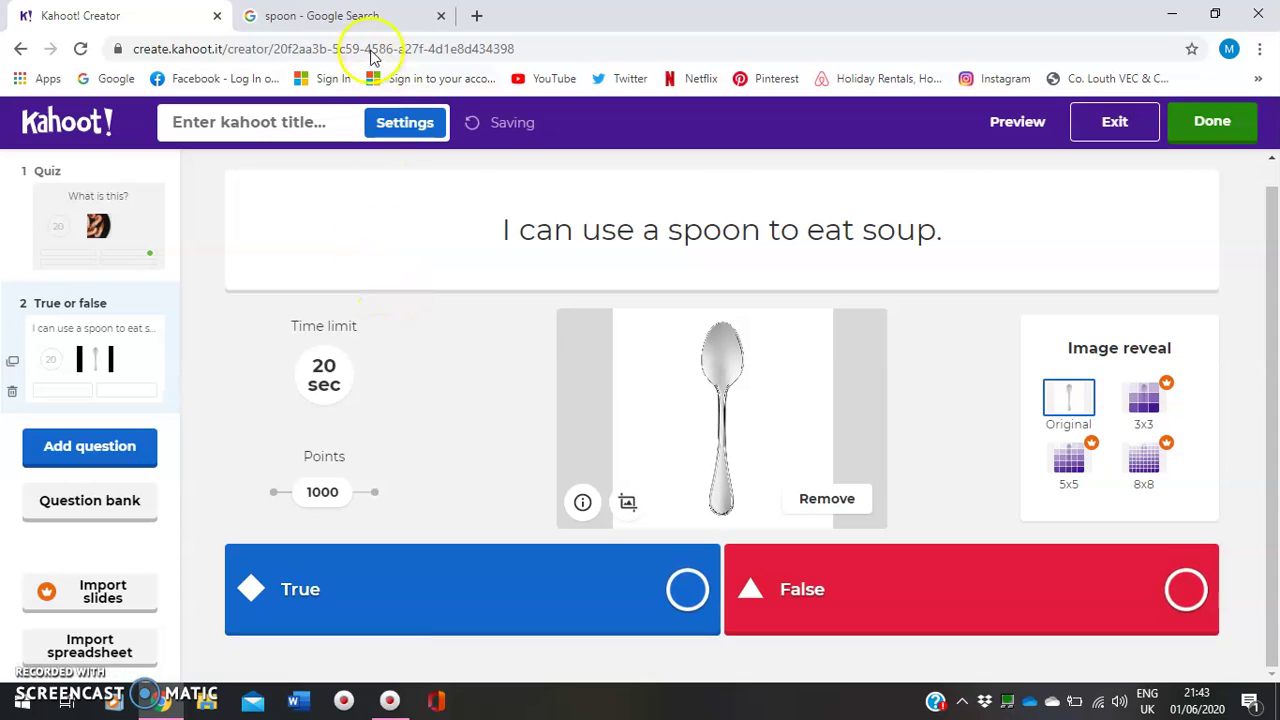
click(688, 590)
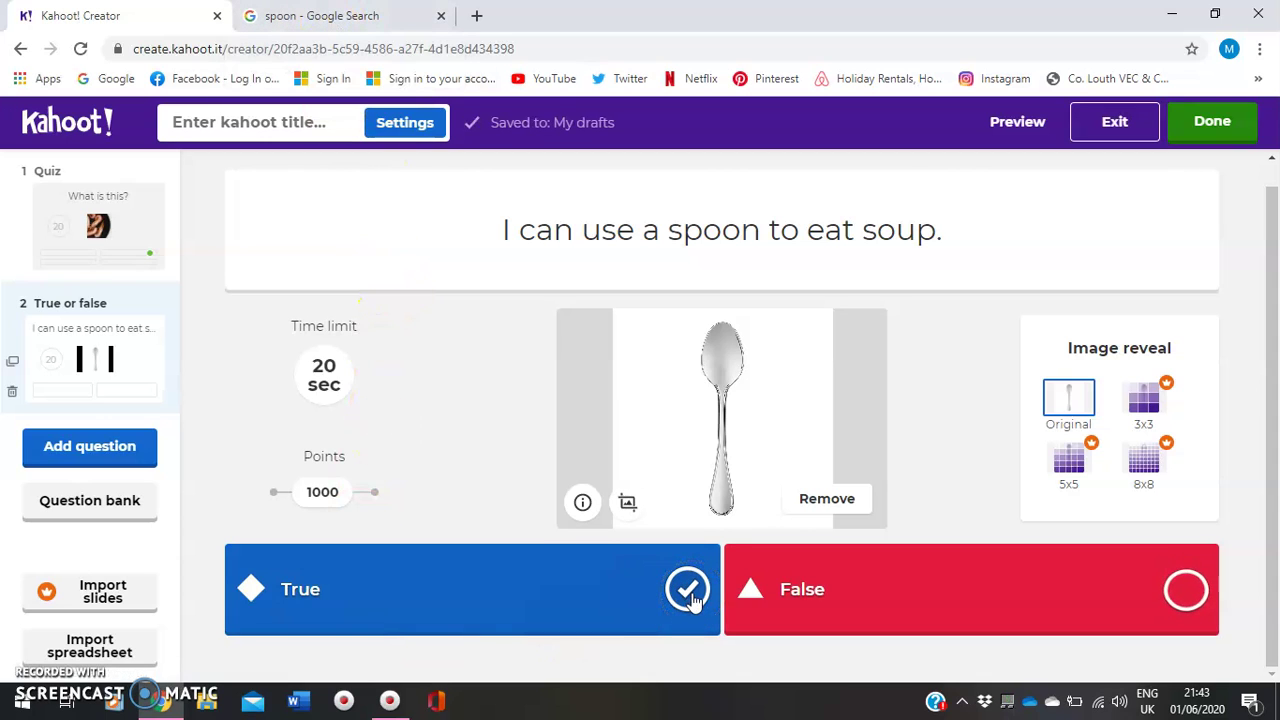
click(688, 590)
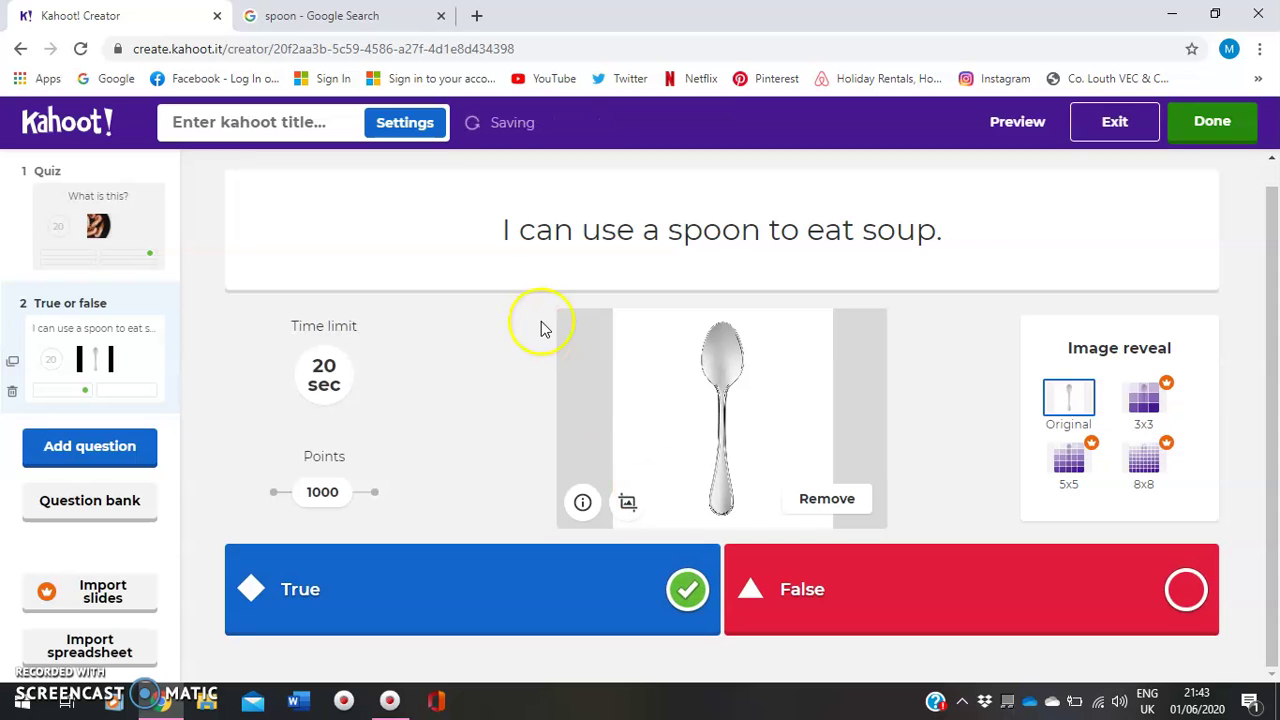